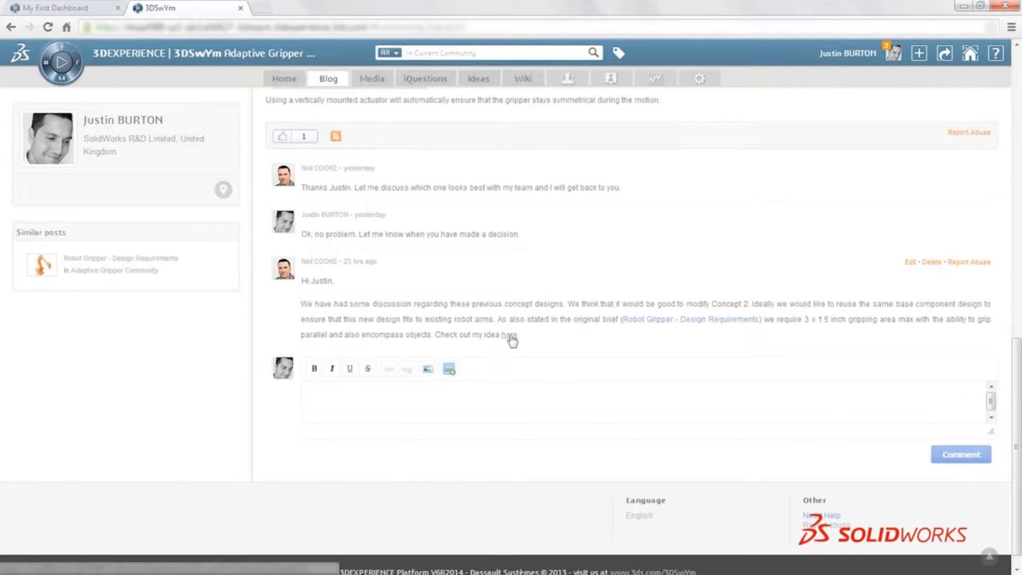
# Step: Open the idea linked in the latest blog comment and view its extra link sketch enlarged
pyautogui.click(509, 335)
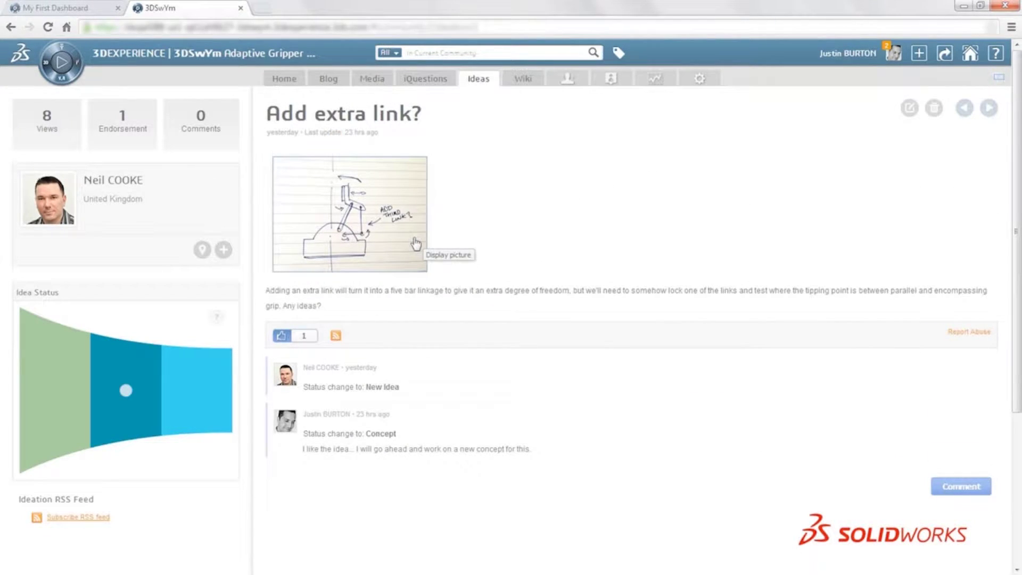
pyautogui.click(416, 244)
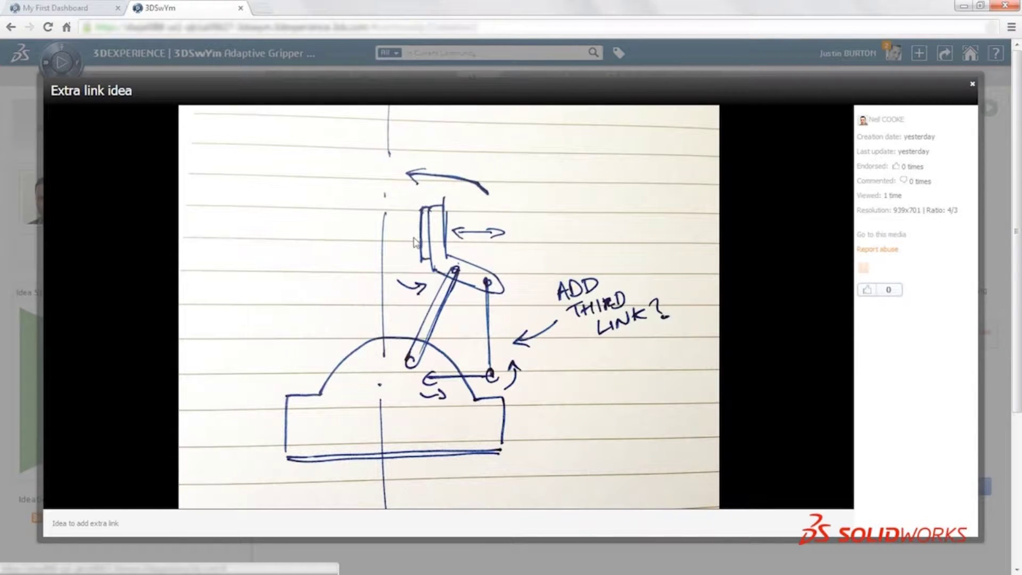
pyautogui.press('Escape')
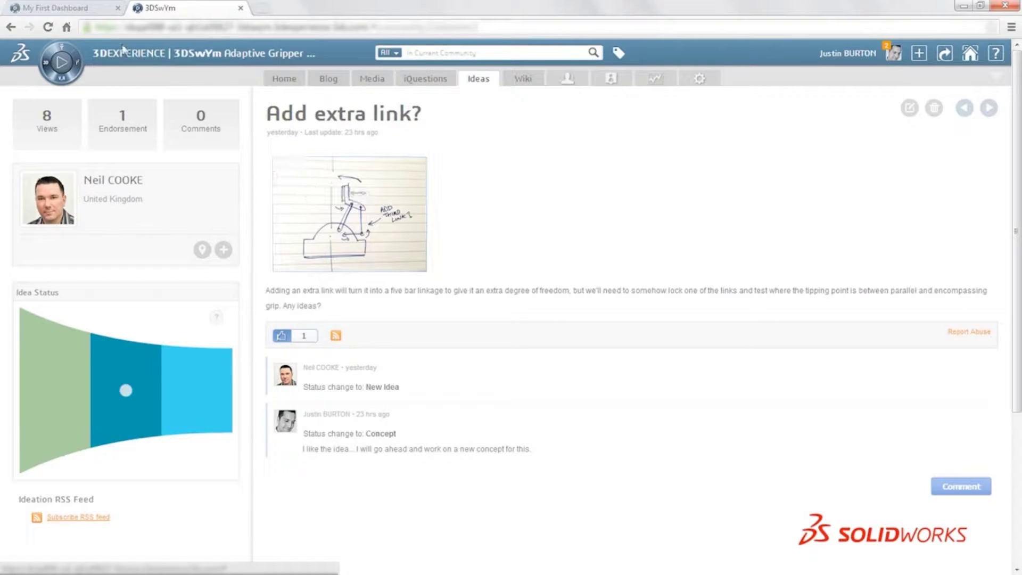
# Step: Go back to My First Dashboard and launch the SOLIDWORKS Mechanical Conceptual app
pyautogui.click(86, 10)
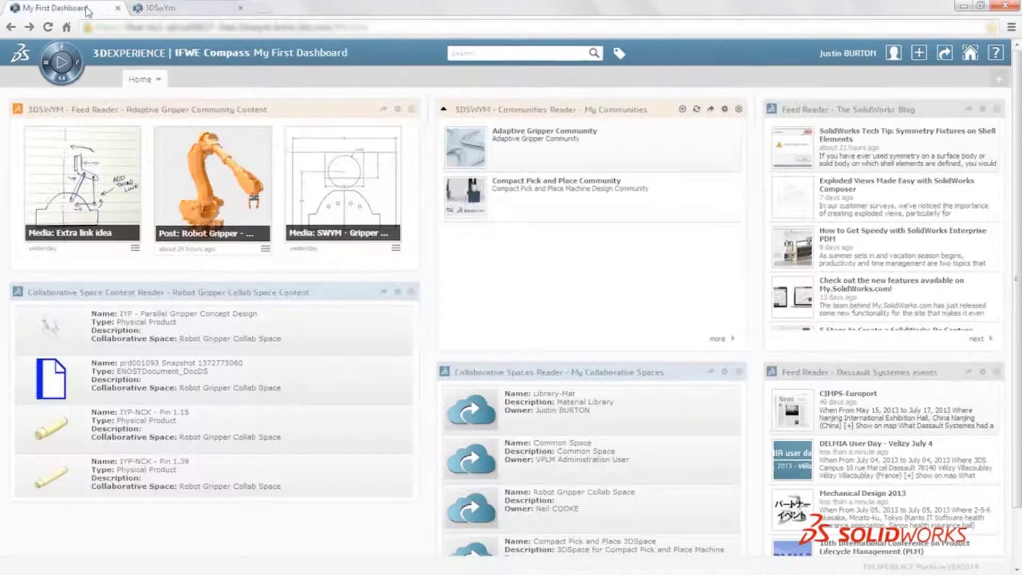
pyautogui.click(47, 66)
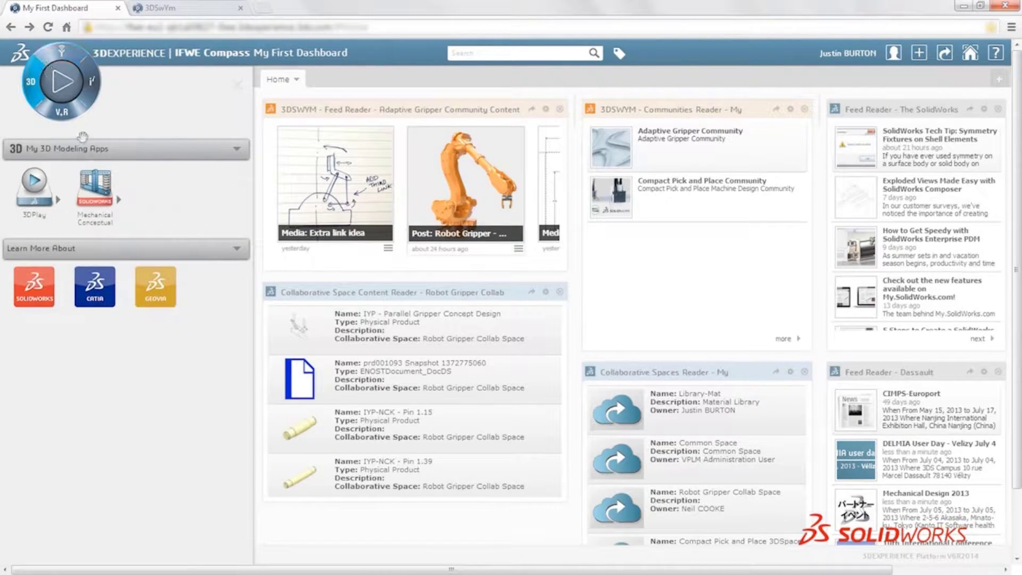
pyautogui.click(100, 192)
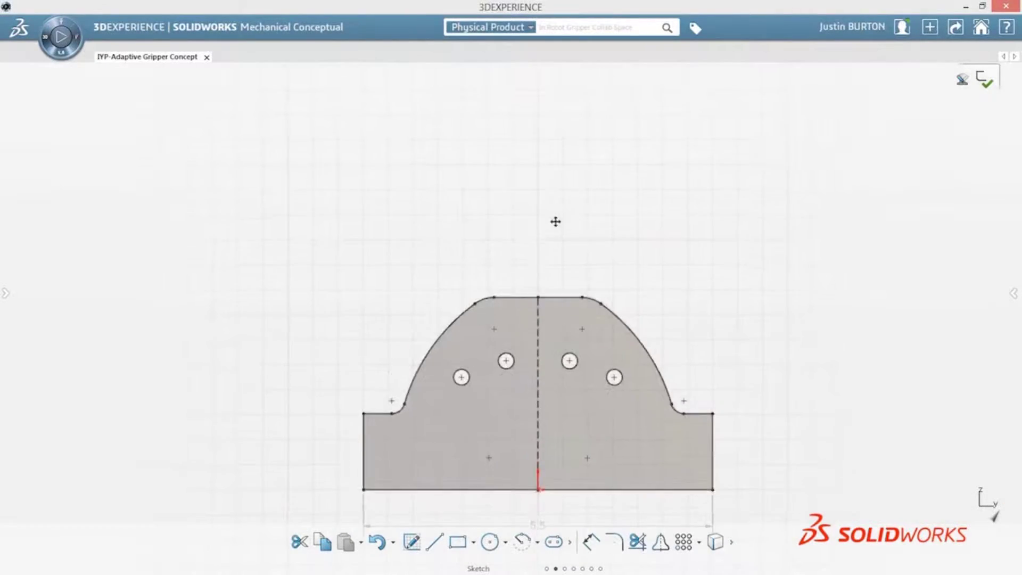
# Step: Sketch a narrow upright rectangle above the middle of the gripper base
pyautogui.keyDown('ctrl'); pyautogui.moveTo(555, 222); pyautogui.dragTo(557, 273, button='middle'); pyautogui.keyUp('ctrl')
pyautogui.scroll(3, 557, 272)
pyautogui.moveTo(557, 273); pyautogui.dragTo(559, 340, button='right')
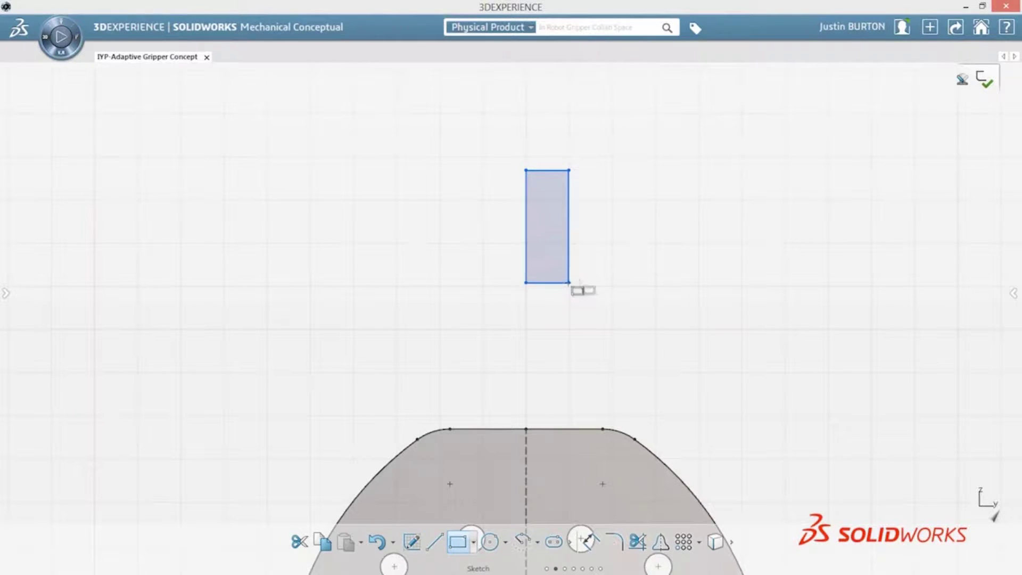
# Step: Sketch a slot angled down from the midpoint of the rectangle's lower edge, with a length of 0.75 and a radius of 0.25
pyautogui.moveTo(612, 280); pyautogui.dragTo(568, 332, button='right')
pyautogui.click(546, 282)
pyautogui.click(602, 326)
pyautogui.click(622, 318)
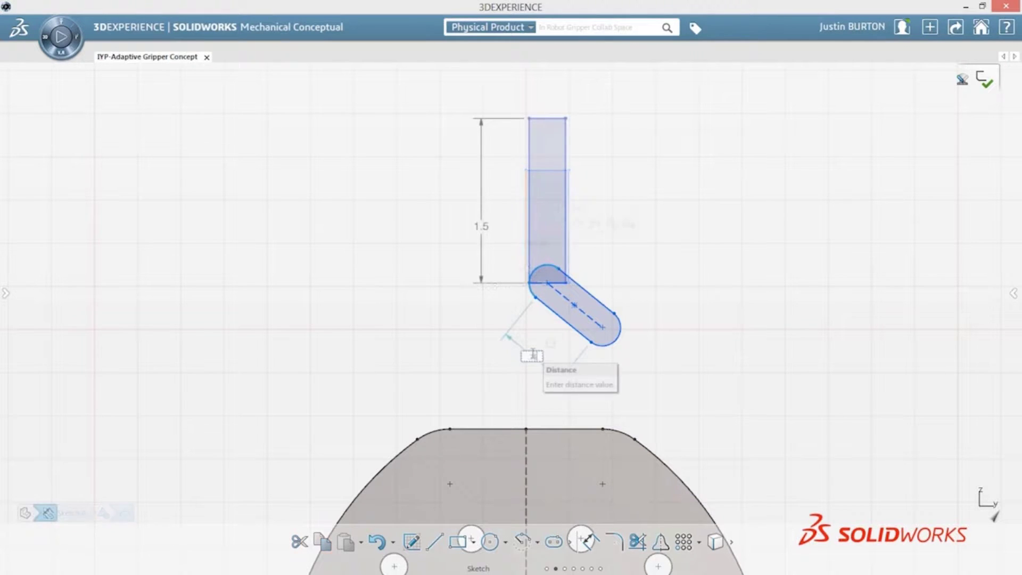
pyautogui.click(627, 330)
# Step: Outline the finger's stepped outer side with lines and subtract the two 0.25 diameter circles from the merged finger profile
pyautogui.click(547, 119)
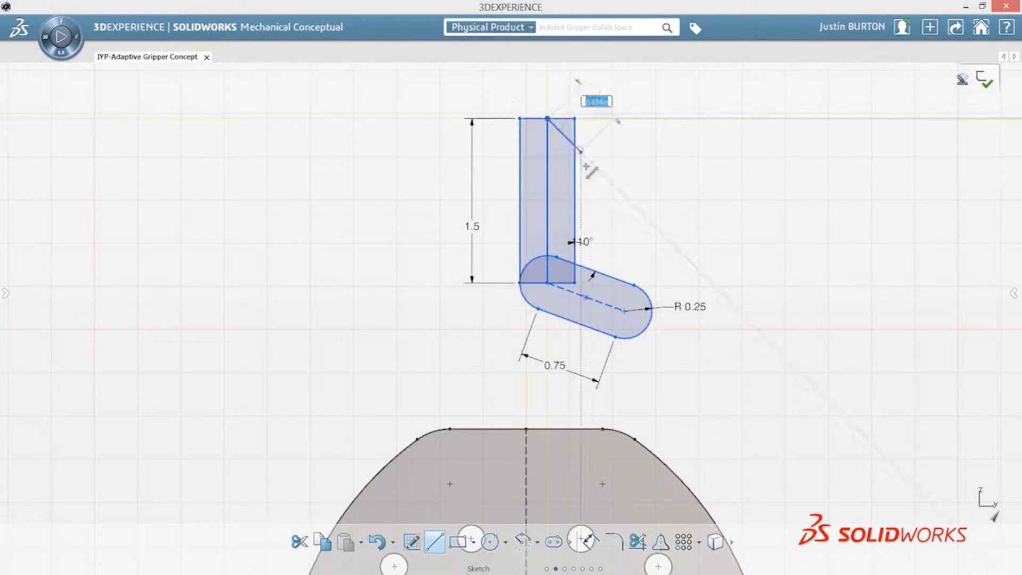
pyautogui.click(602, 177)
pyautogui.click(602, 282)
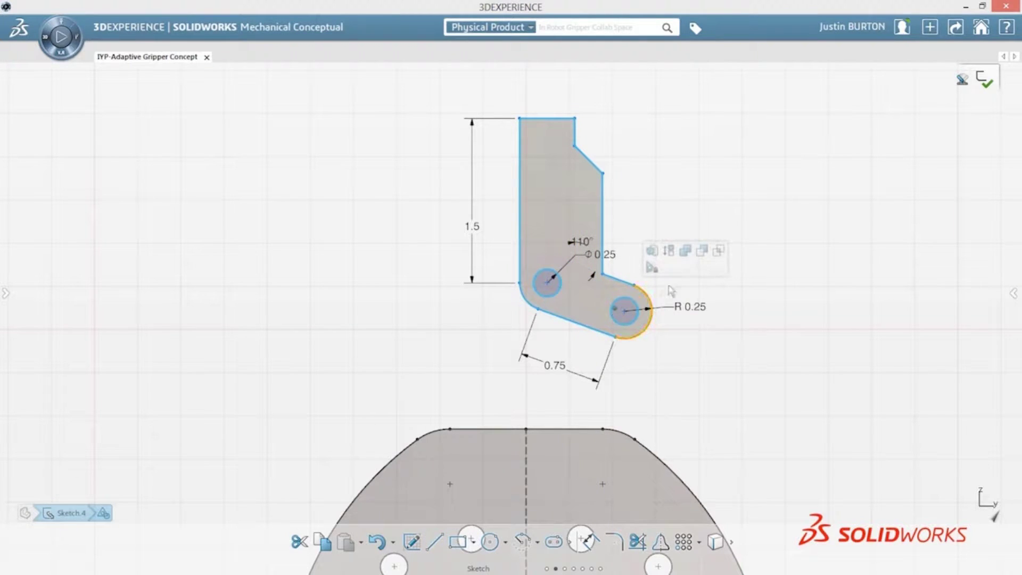
pyautogui.click(700, 252)
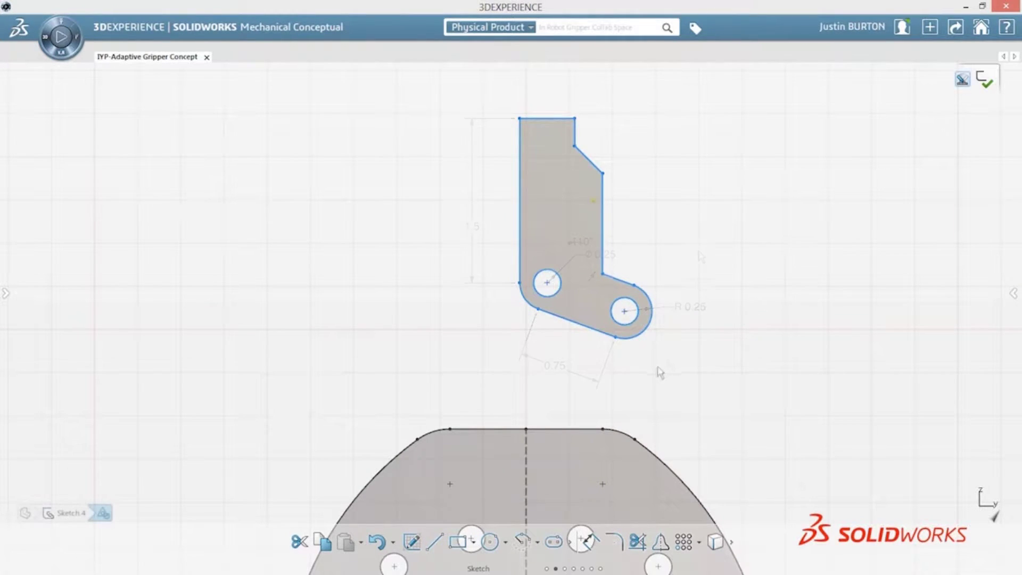
# Step: Sketch a slot link from the base's inner hole on the right half to the finger's inner hole
pyautogui.moveTo(658, 367); pyautogui.dragTo(655, 261, button='middle')
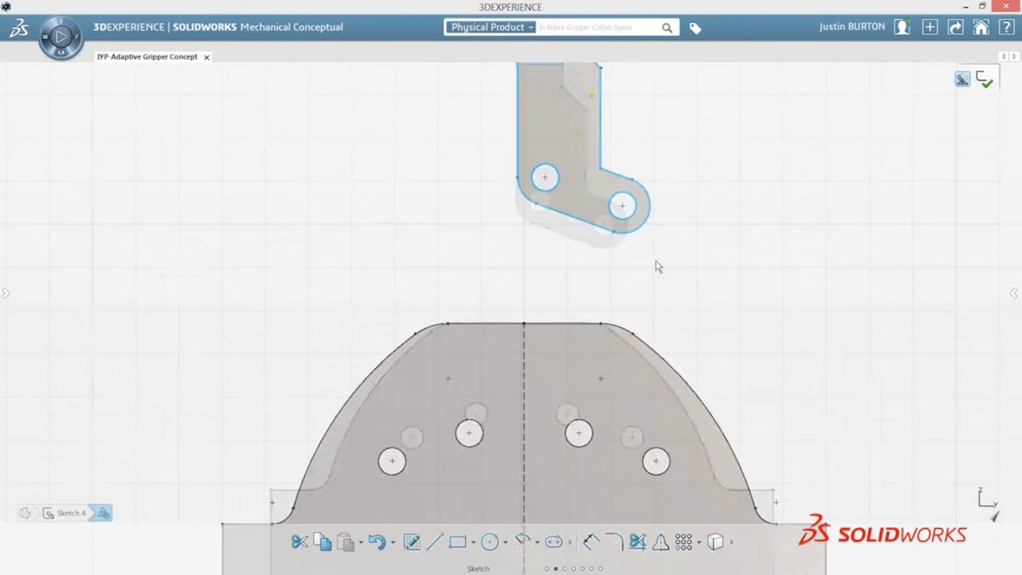
pyautogui.scroll(-3, 656, 261)
pyautogui.moveTo(656, 261); pyautogui.dragTo(618, 312, button='right')
pyautogui.click(558, 397)
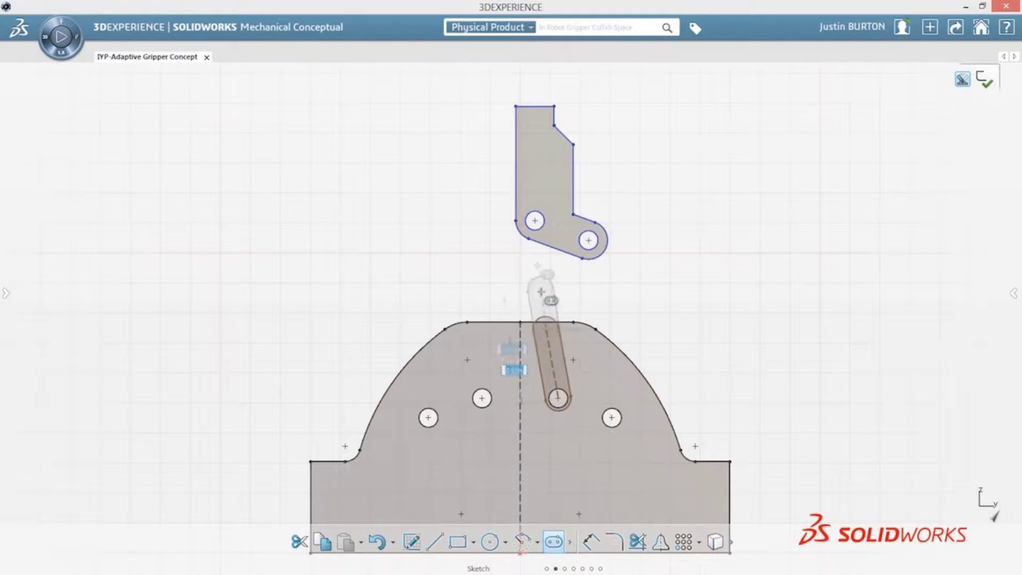
pyautogui.click(535, 220)
# Step: Sketch a second slot link from the finger's outer hole to the base's outer right hole and swing the finger outward
pyautogui.click(588, 241)
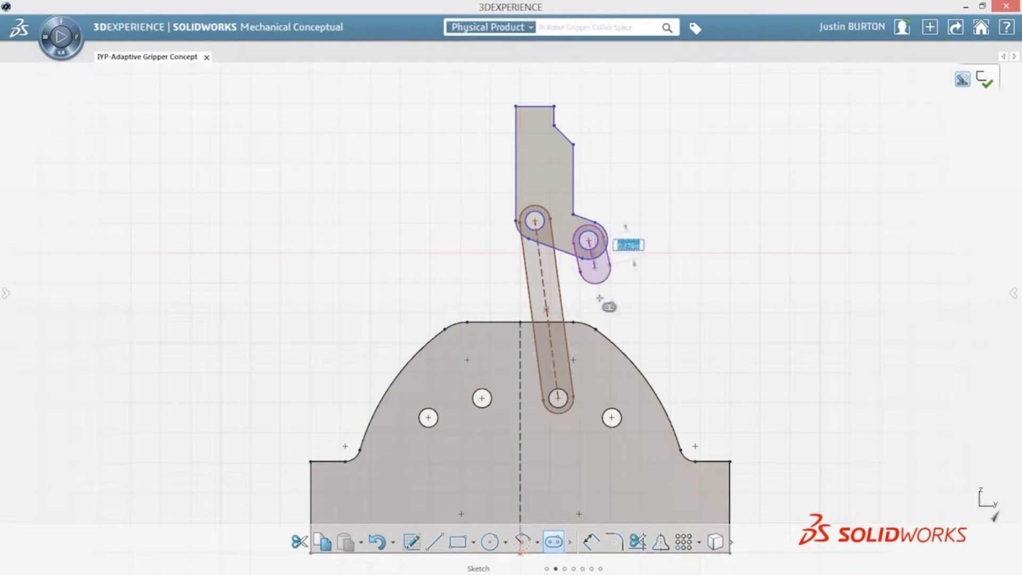
pyautogui.click(611, 418)
pyautogui.press('Escape')
pyautogui.moveTo(543, 208)
pyautogui.mouseDown()
pyautogui.moveTo(642, 234)
pyautogui.moveTo(667, 253)
pyautogui.moveTo(640, 231)
pyautogui.mouseUp()
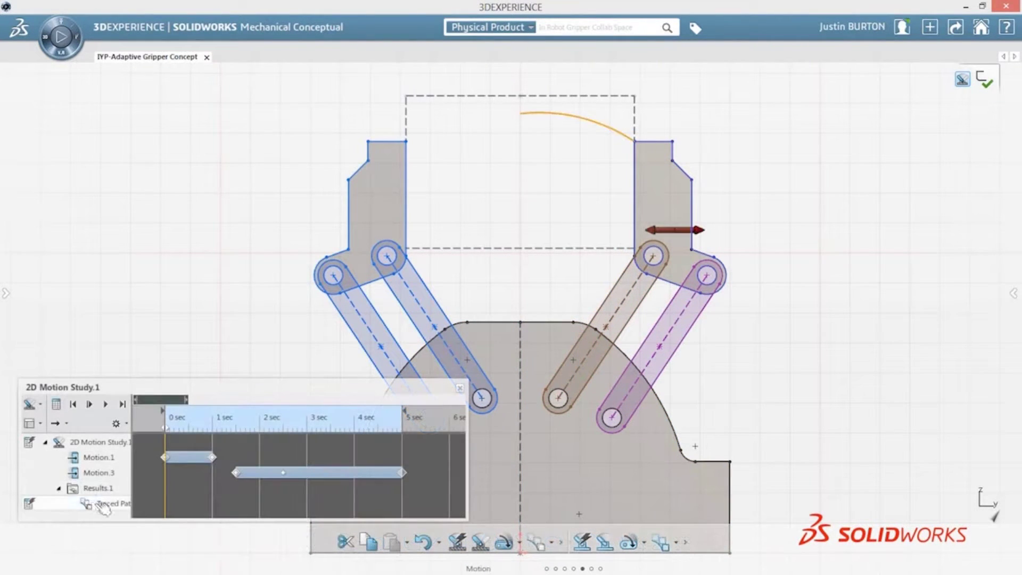
# Step: Check the traced path point at the right finger's upper inner corner and calculate 2D Motion Study.1
pyautogui.doubleClick(99, 505)
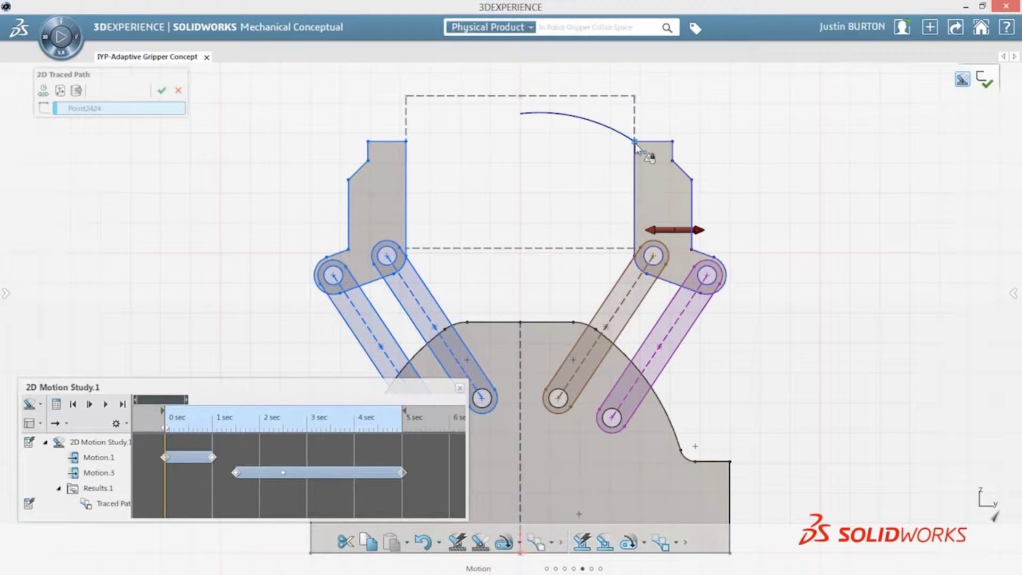
pyautogui.press('Return')
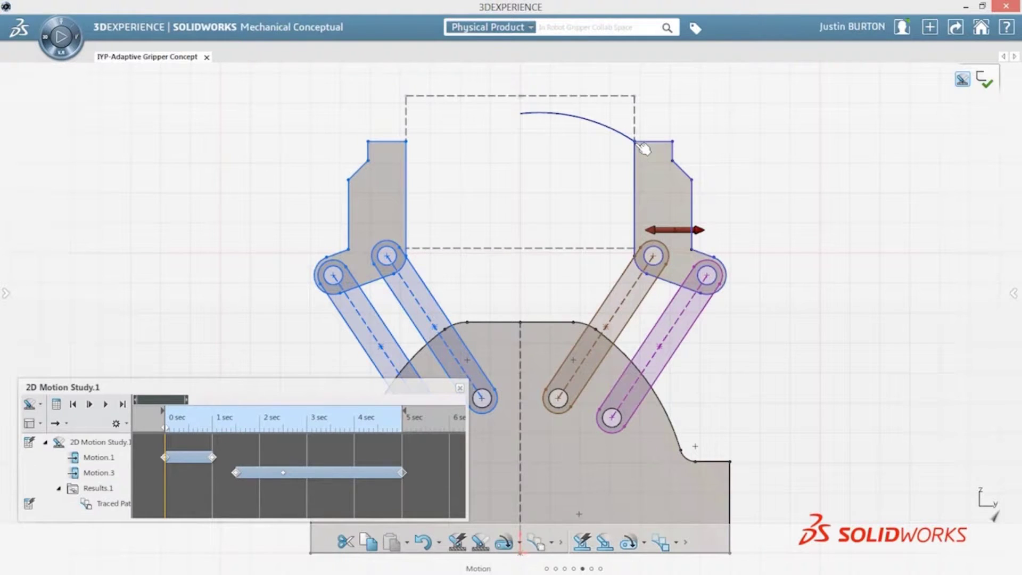
pyautogui.click(56, 405)
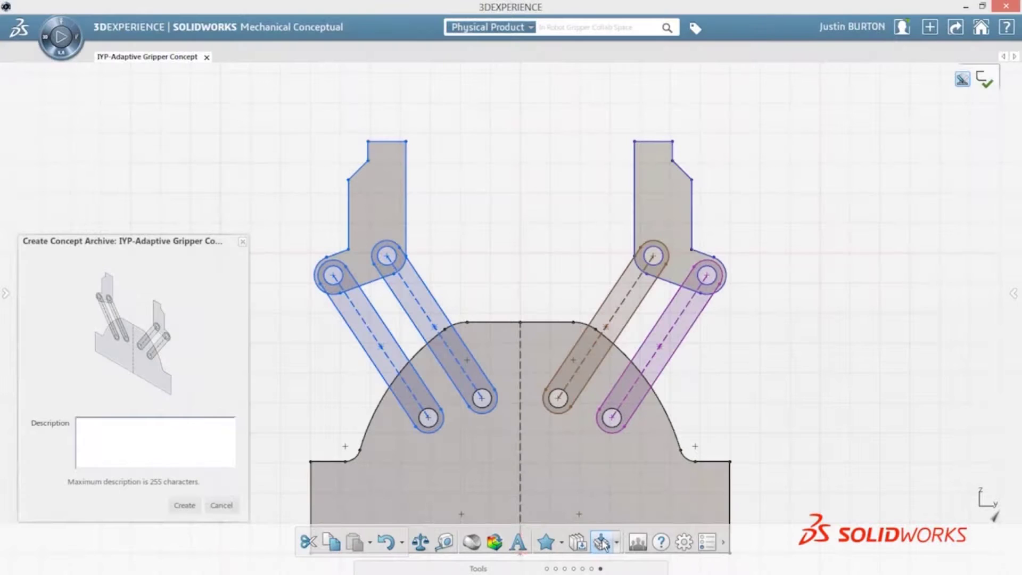
# Step: Create a concept archive with the description "Concept 1 - Initial Parallel Gripper"
pyautogui.write('Conc')
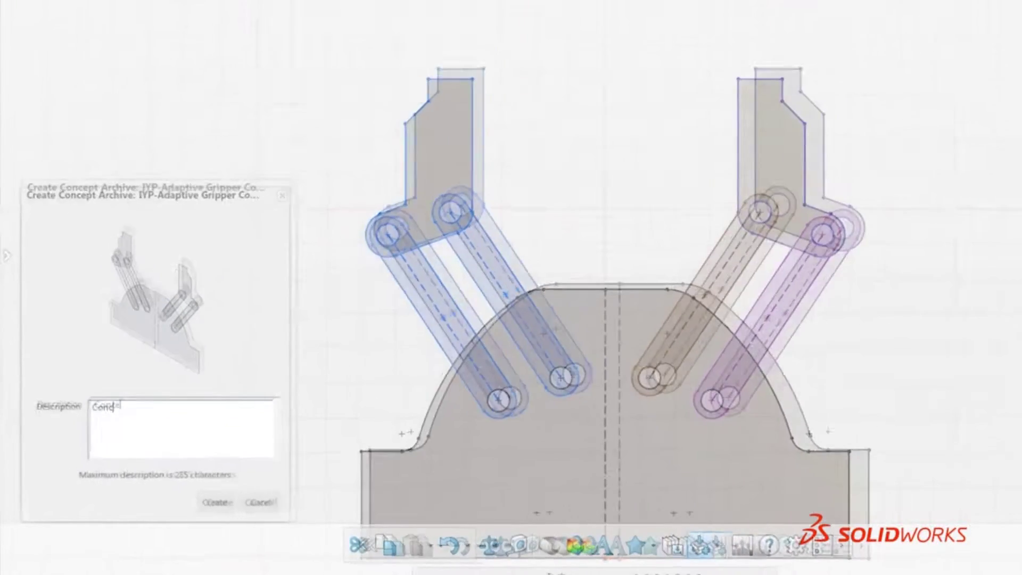
pyautogui.write('ept 1 - 1')
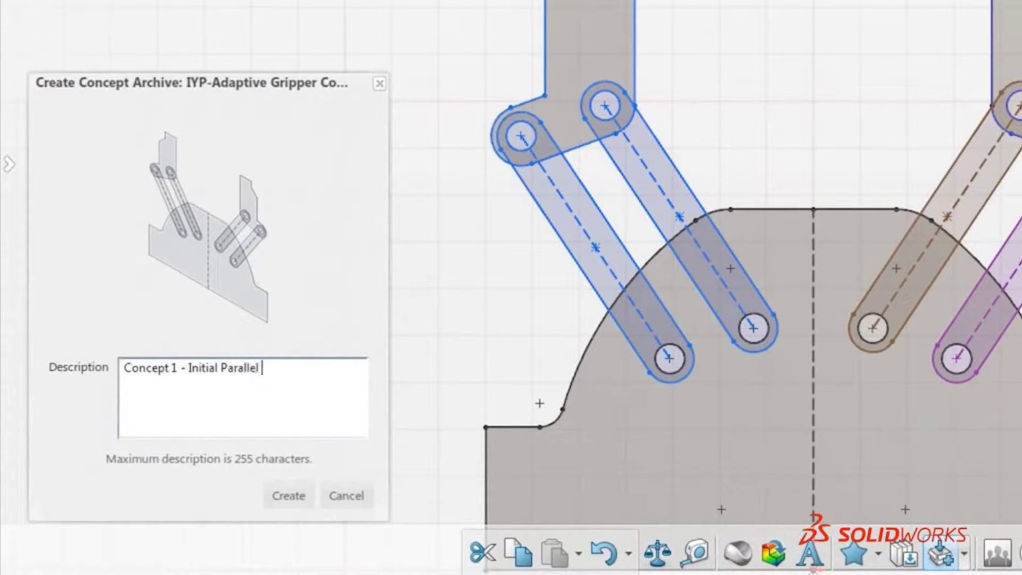
pyautogui.click(306, 495)
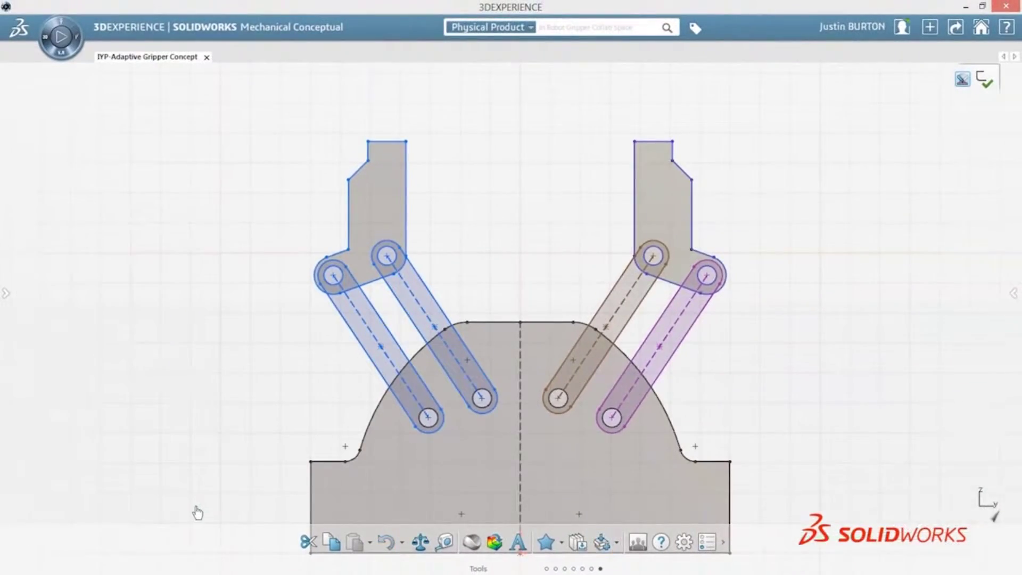
# Step: Write a blog post in the Adaptive Gripper Community titled "Concept 1 - Initial Parallel Gripper" describing the initial parallel gripping design
pyautogui.click(1014, 295)
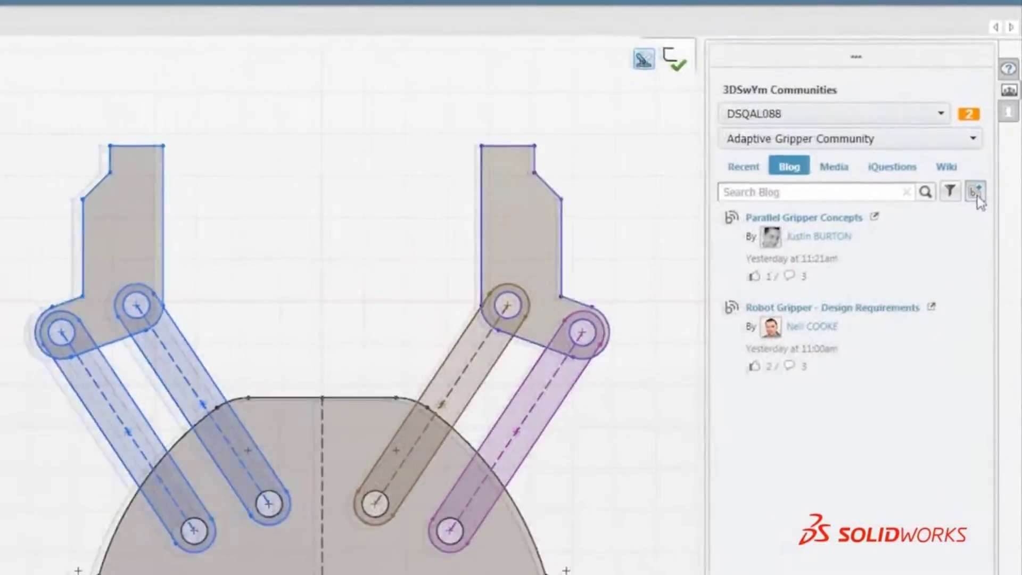
pyautogui.click(975, 191)
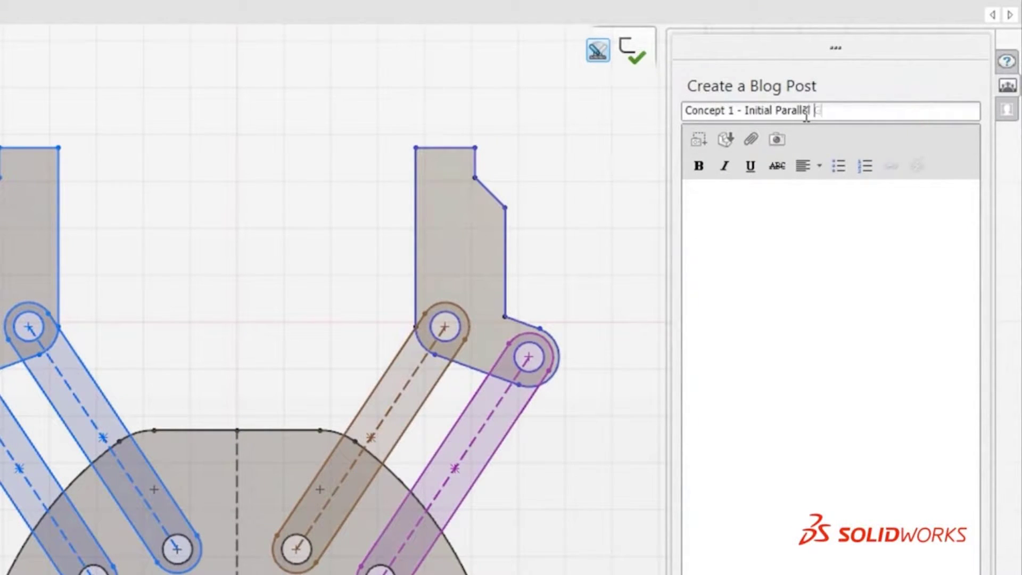
pyautogui.write('er design')
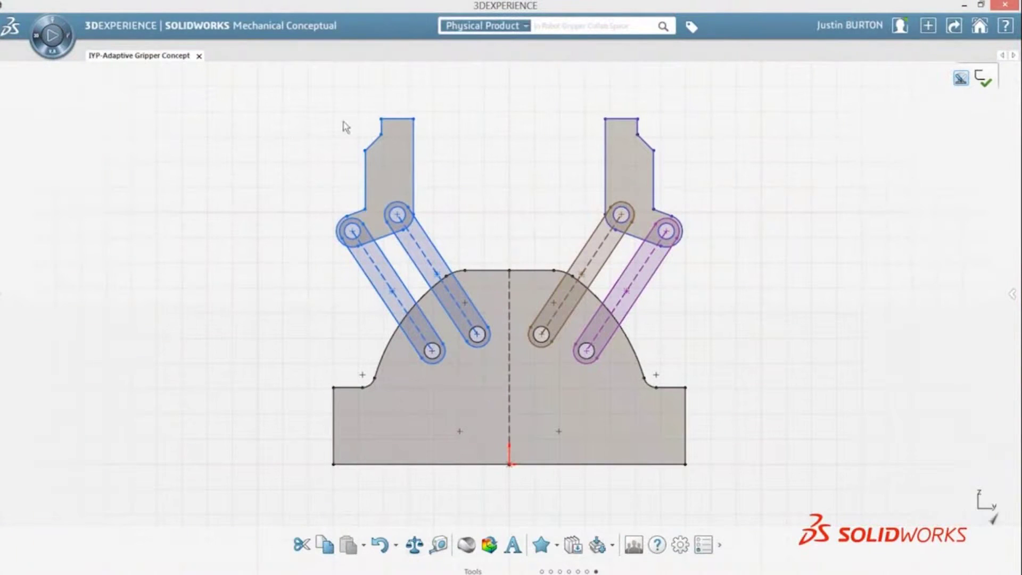
# Step: Add a captured image of the whole gripper sketch to the blog post and set its category to Concept
pyautogui.moveTo(506, 285); pyautogui.dragTo(733, 500)
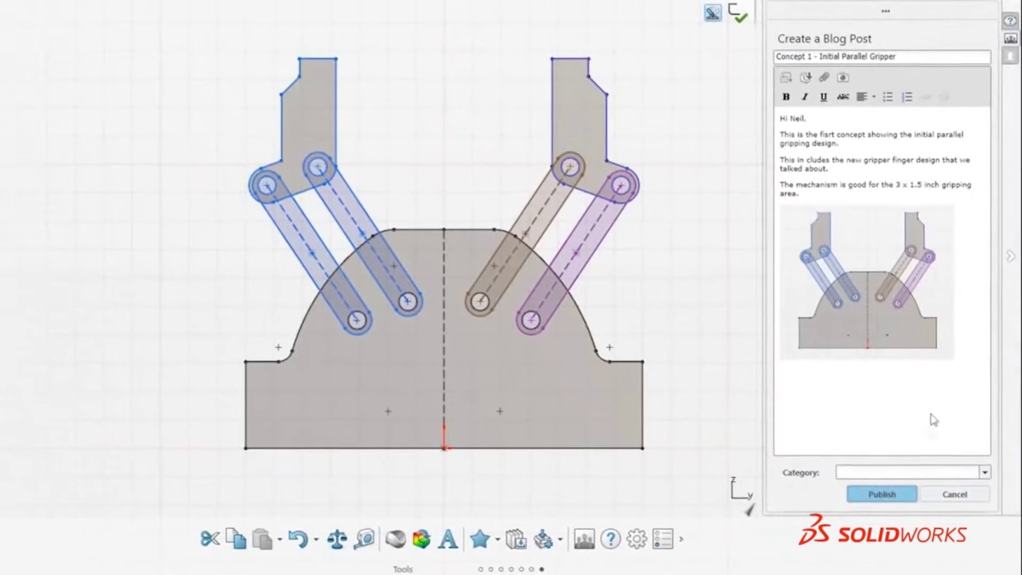
pyautogui.click(882, 476)
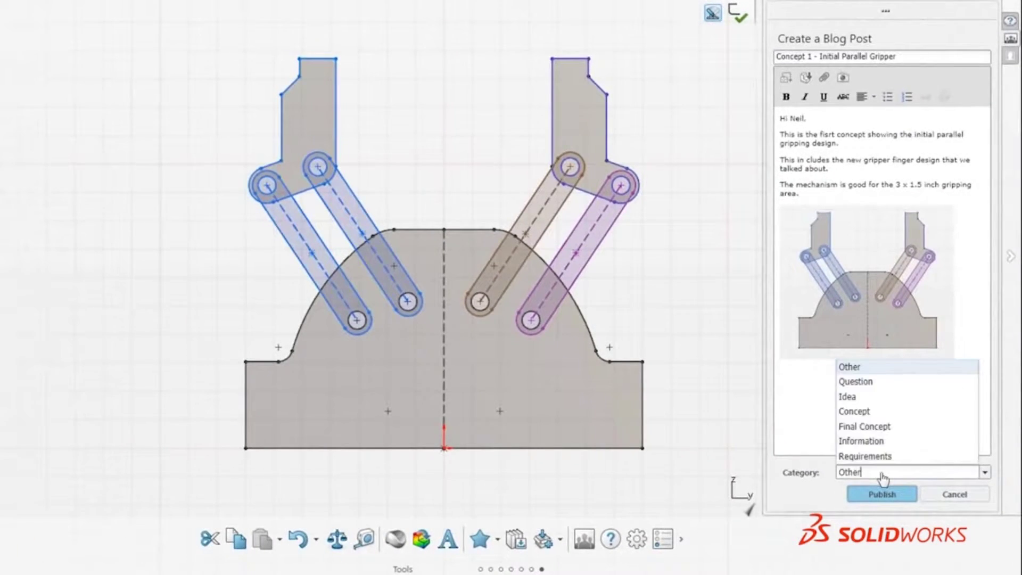
pyautogui.click(863, 411)
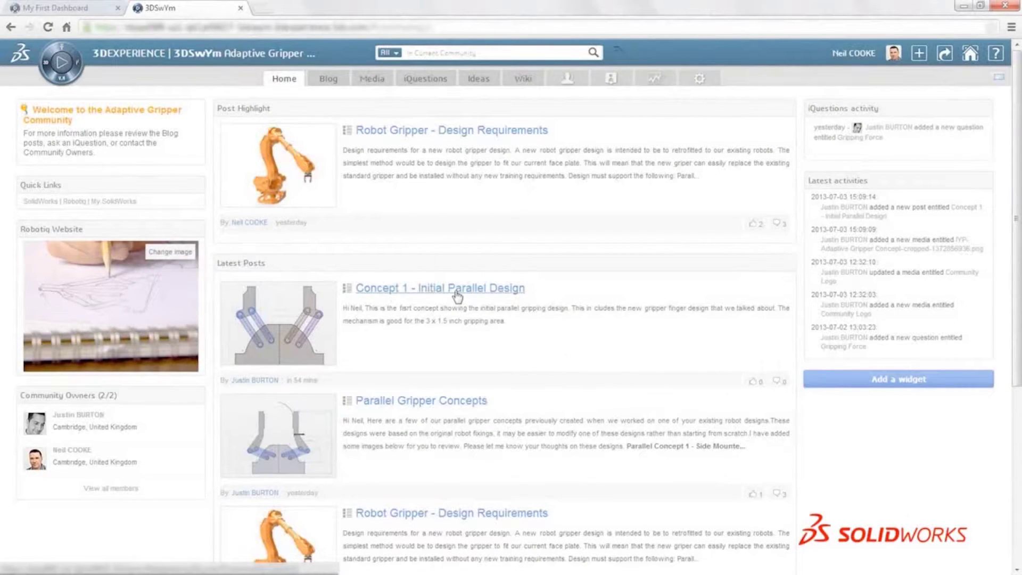
# Step: Open the published "Concept 1 - Initial Parallel Design" post from the community's latest posts
pyautogui.click(457, 291)
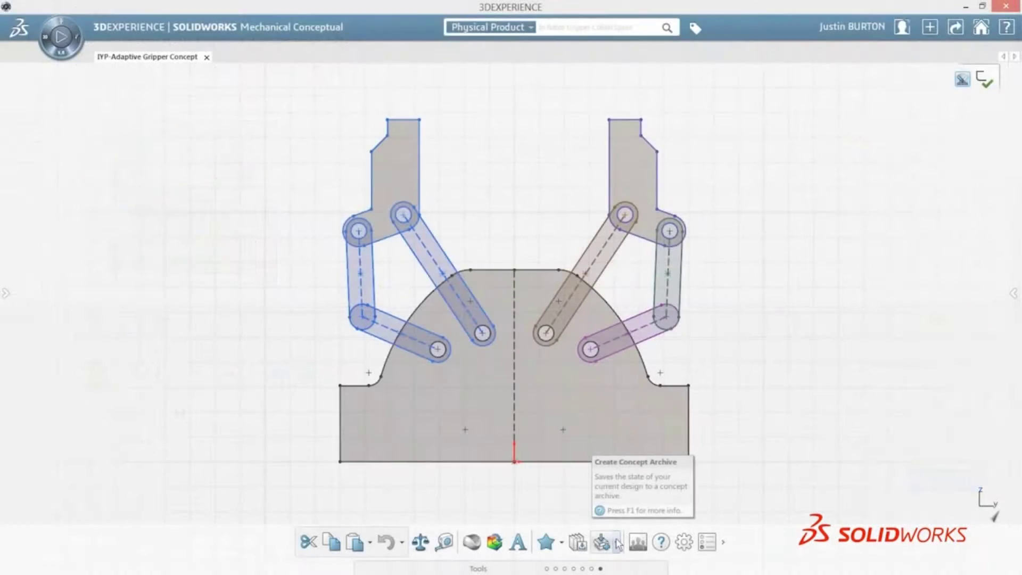
# Step: Preview the archived gripper concepts and retrieve "Concept 3 - Adaptive Gripper"
pyautogui.click(617, 542)
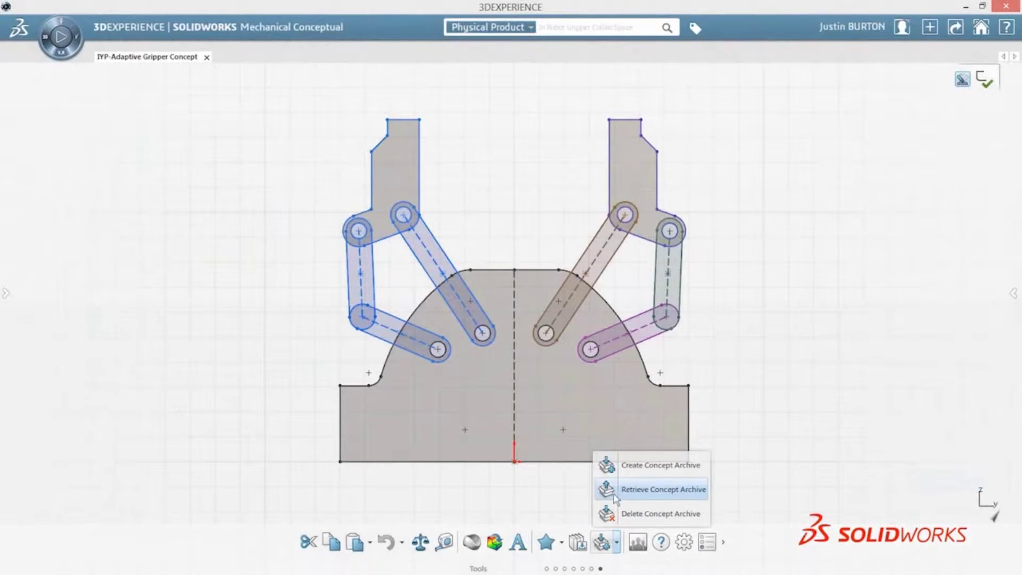
pyautogui.click(638, 489)
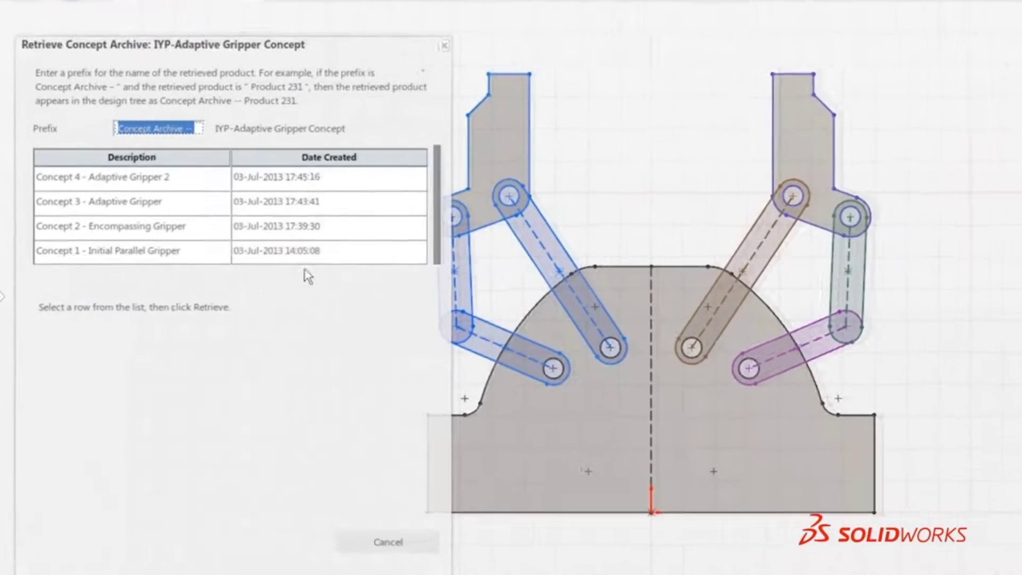
pyautogui.click(160, 184)
pyautogui.click(172, 205)
pyautogui.click(167, 225)
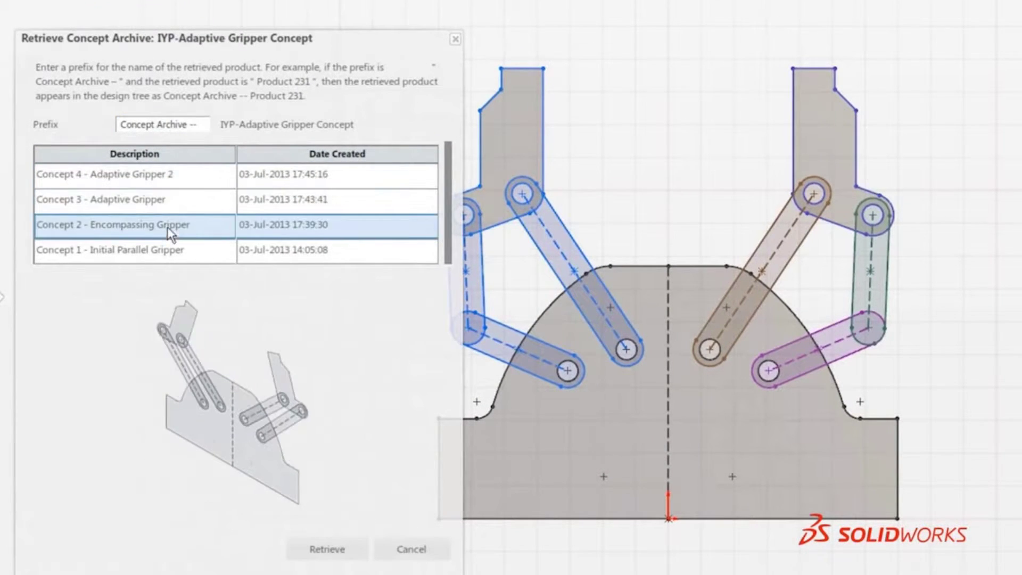
pyautogui.click(165, 254)
pyautogui.click(172, 199)
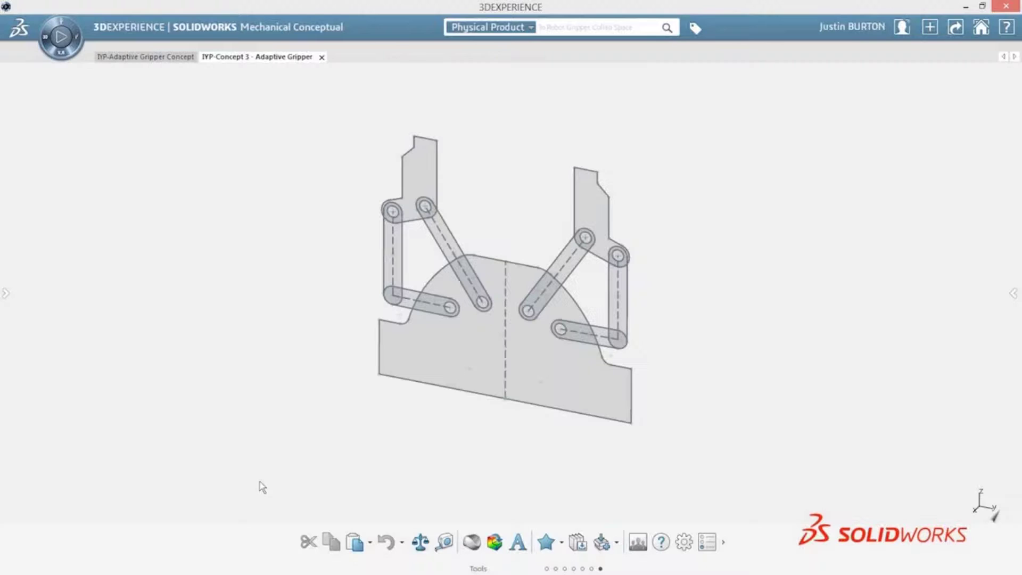
# Step: Convert the base, right finger and right links into components with Sketch To Components, leaving out the mirrored left-hand objects
pyautogui.press('space')
pyautogui.click(422, 404)
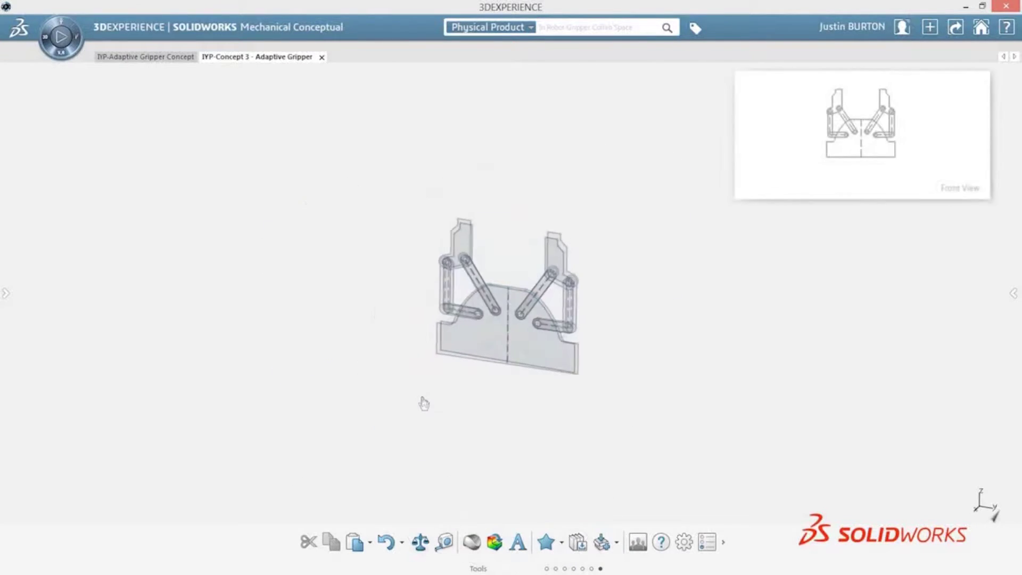
pyautogui.click(715, 542)
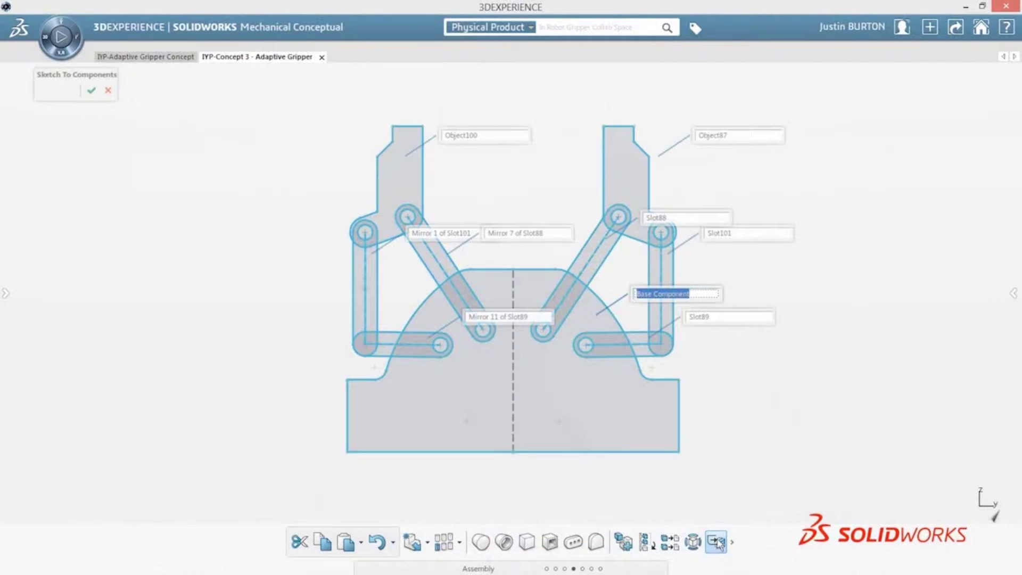
pyautogui.click(433, 256)
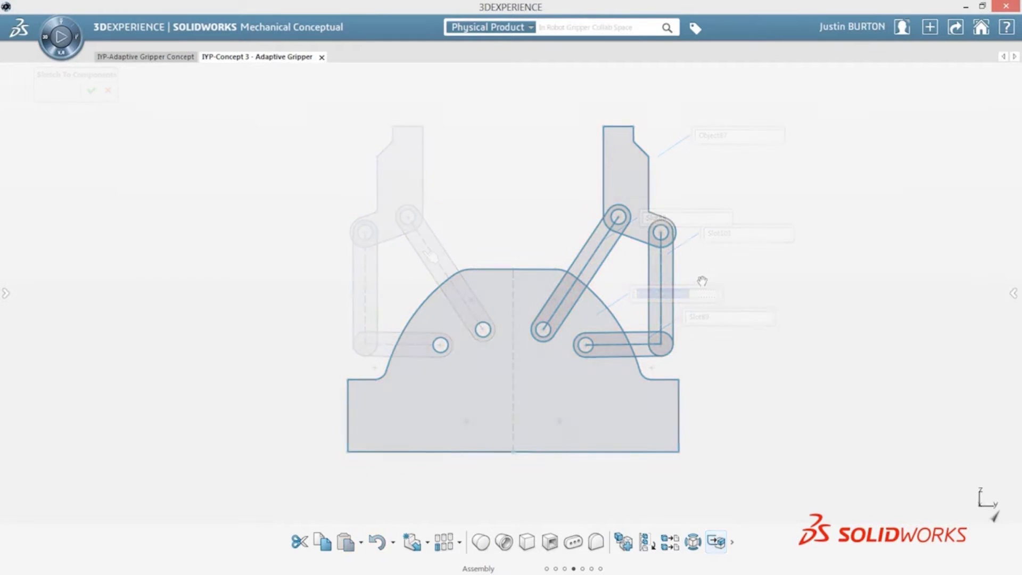
# Step: Extrude the gripper base component's profile symmetrically to both sides of its sketch plane
pyautogui.moveTo(701, 282); pyautogui.dragTo(644, 326, button='middle')
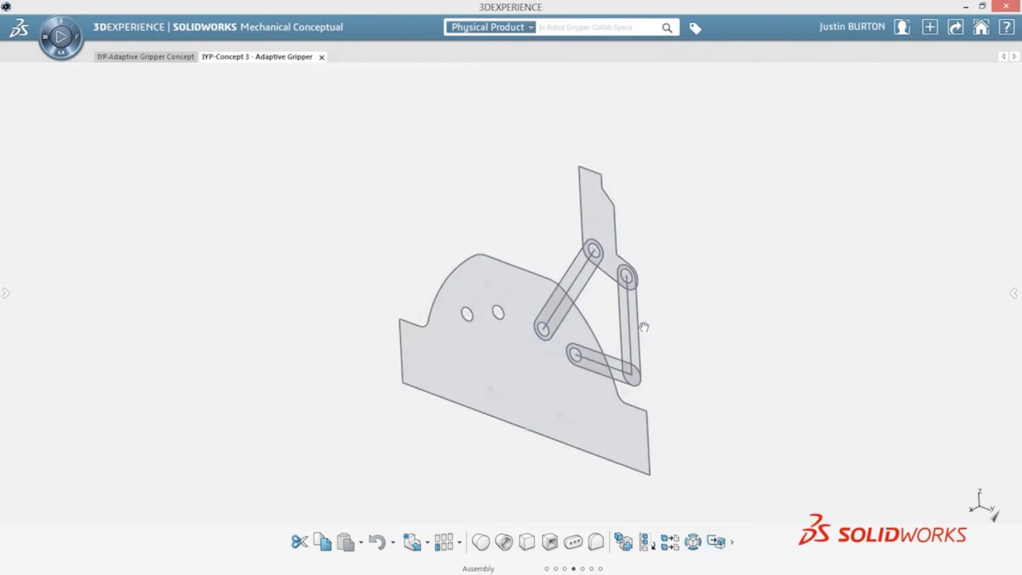
pyautogui.click(509, 349)
pyautogui.click(547, 305)
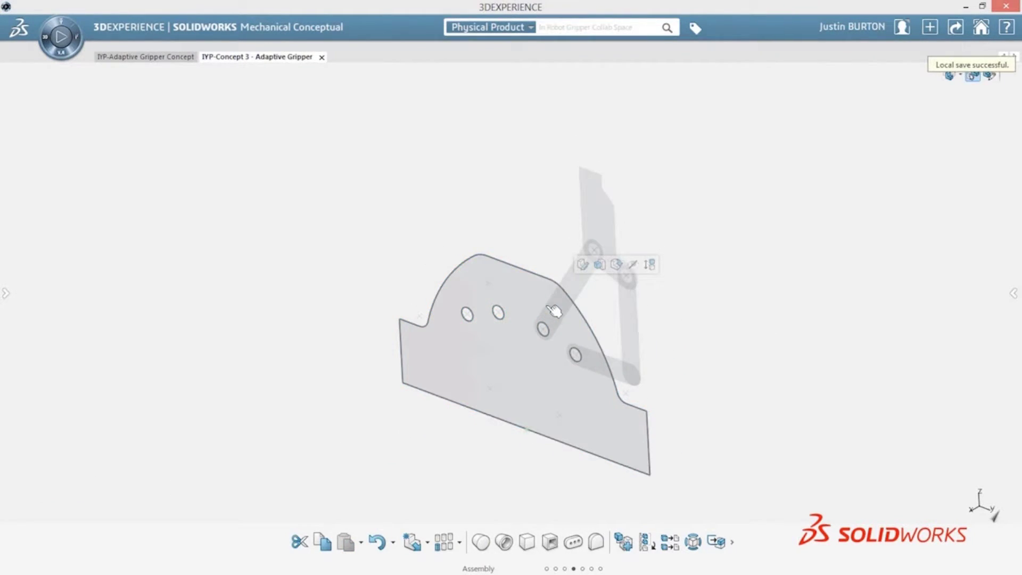
pyautogui.click(507, 321)
pyautogui.moveTo(525, 320); pyautogui.dragTo(494, 336)
pyautogui.click(79, 89)
pyautogui.click(100, 128)
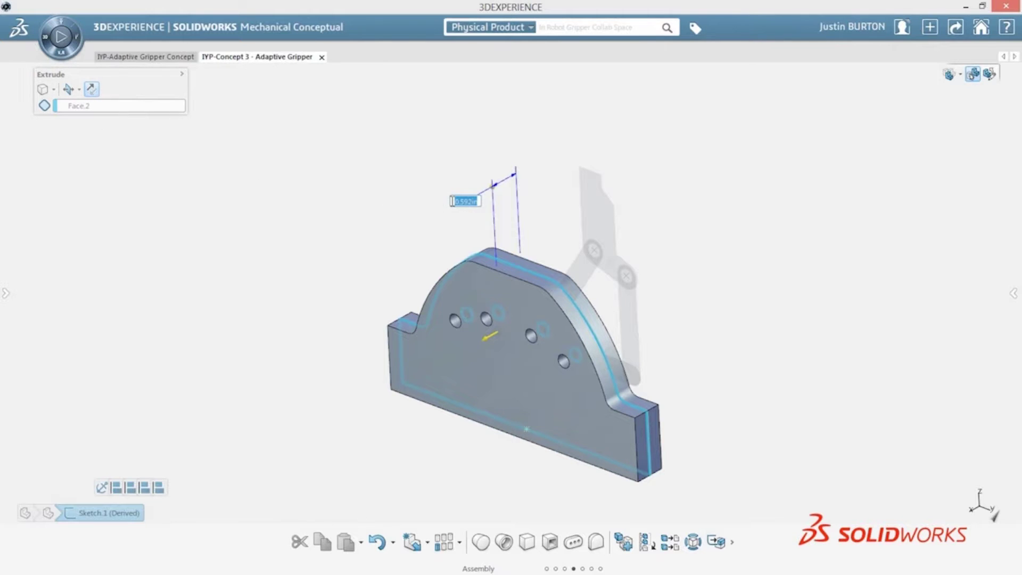
pyautogui.press('Return')
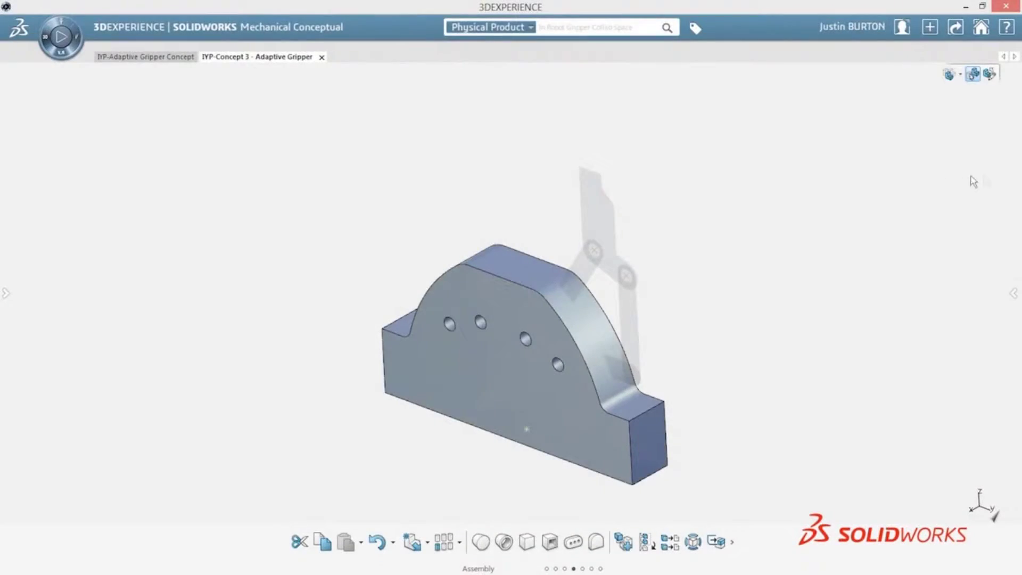
# Step: Open a chat with the online Concept Design Team colleague, greet them and ask for help with a new design
pyautogui.moveTo(1019, 177)
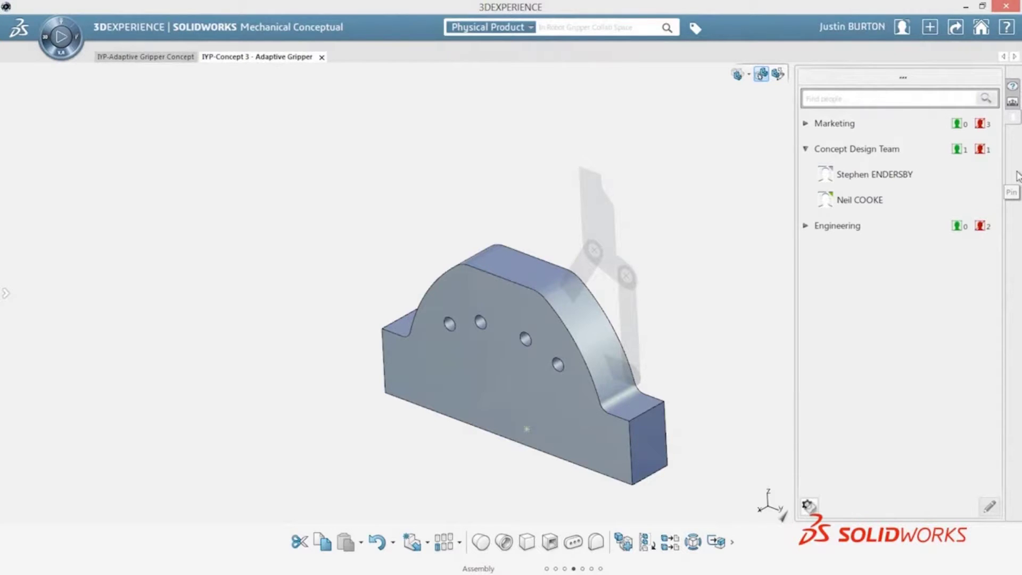
pyautogui.click(964, 200)
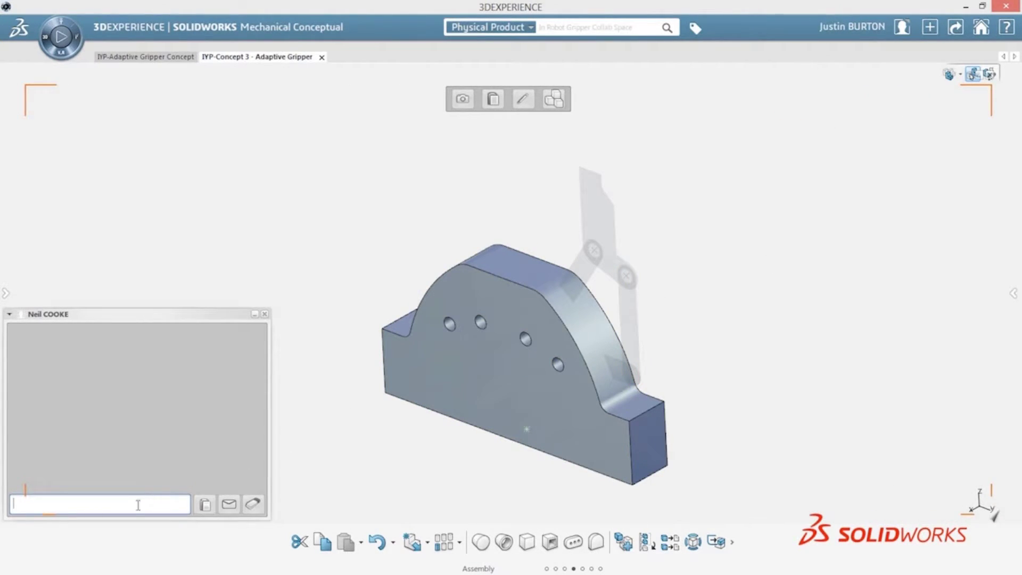
pyautogui.write('Hi Neil')
pyautogui.press('Return')
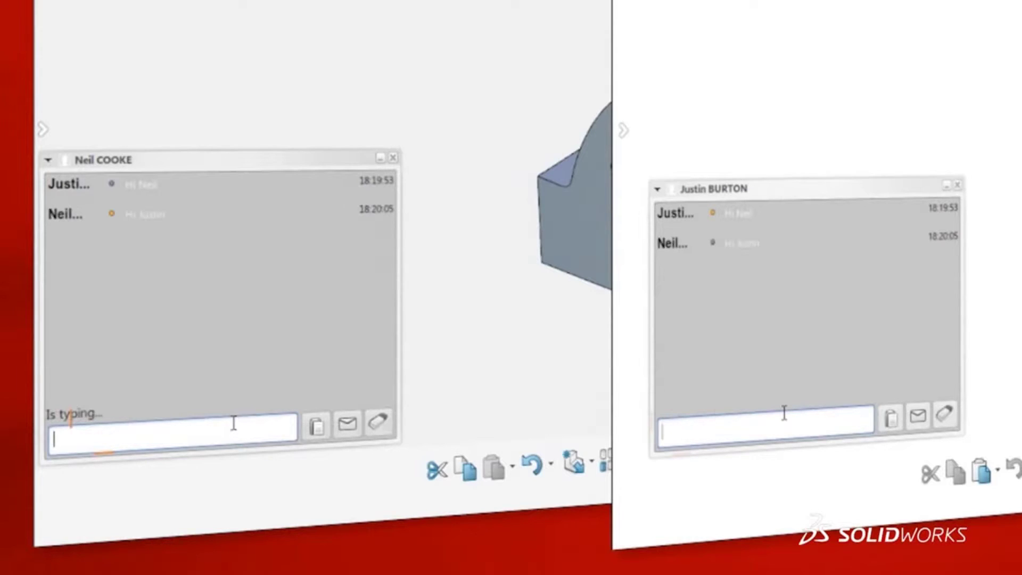
pyautogui.press('Return')
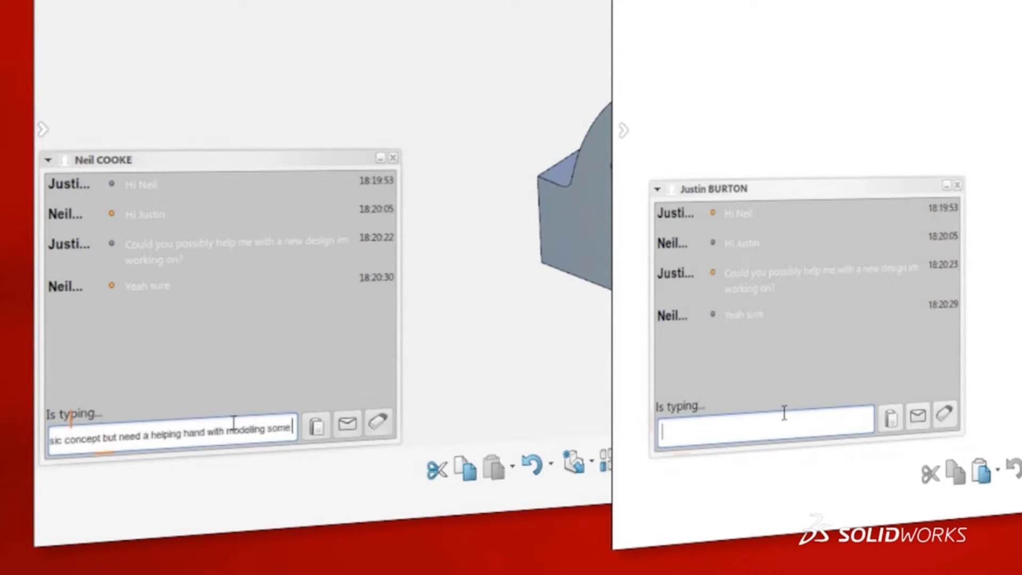
# Step: Message the colleague that modelling some components needs a helping hand and ask them to search for Concept 3
pyautogui.write('components')
pyautogui.press('Return')
pyautogui.write('search for Concept 3')
pyautogui.press('Return')
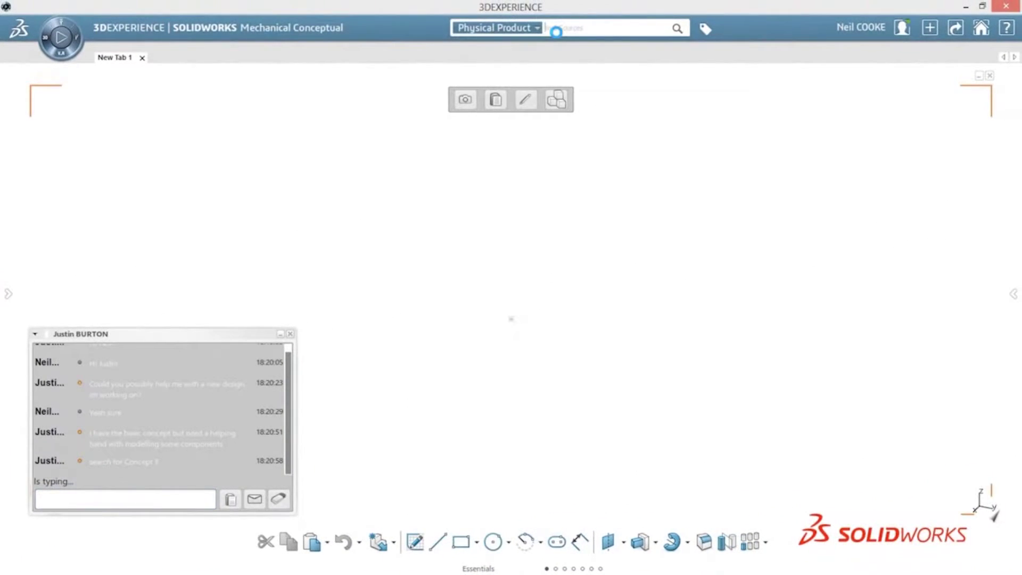
# Step: In the colleague's session, search physical products for "Concept 3" and open the adaptive gripper concept
pyautogui.write('Concept 3')
pyautogui.press('Return')
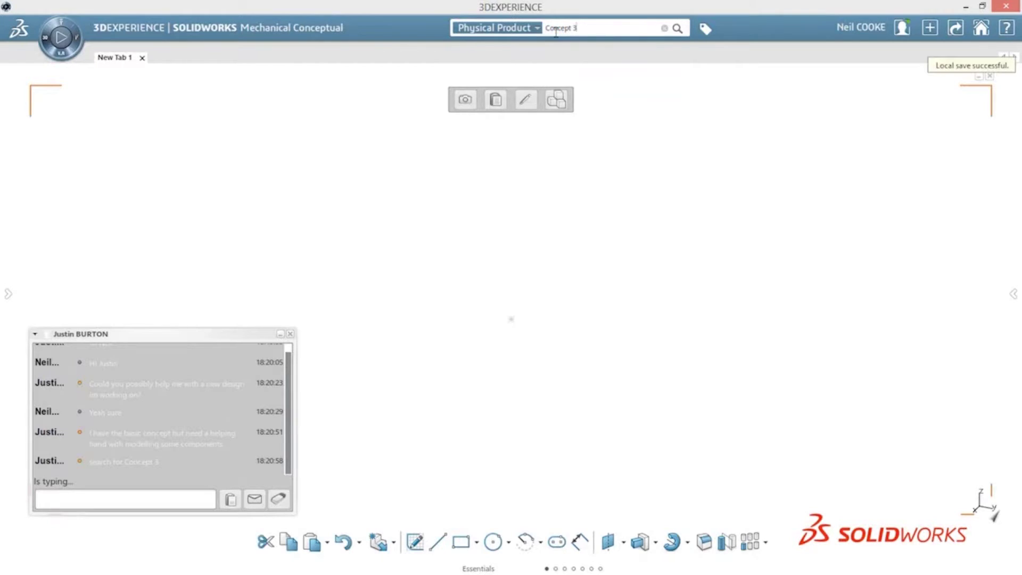
pyautogui.rightClick(75, 149)
pyautogui.click(97, 179)
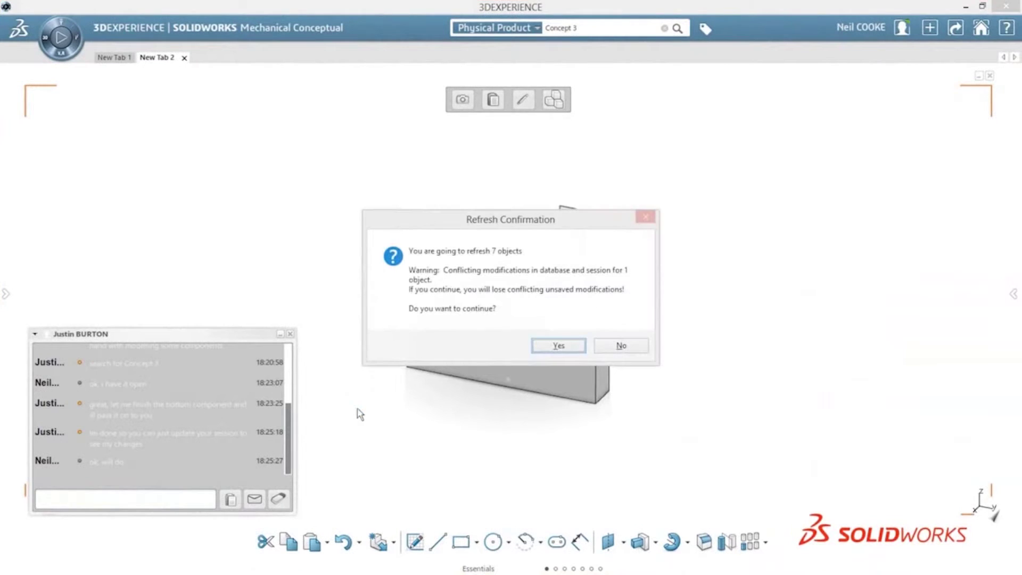
# Step: Refresh the session with the base changes stored in the database and close the concurrent engineering status display
pyautogui.click(558, 346)
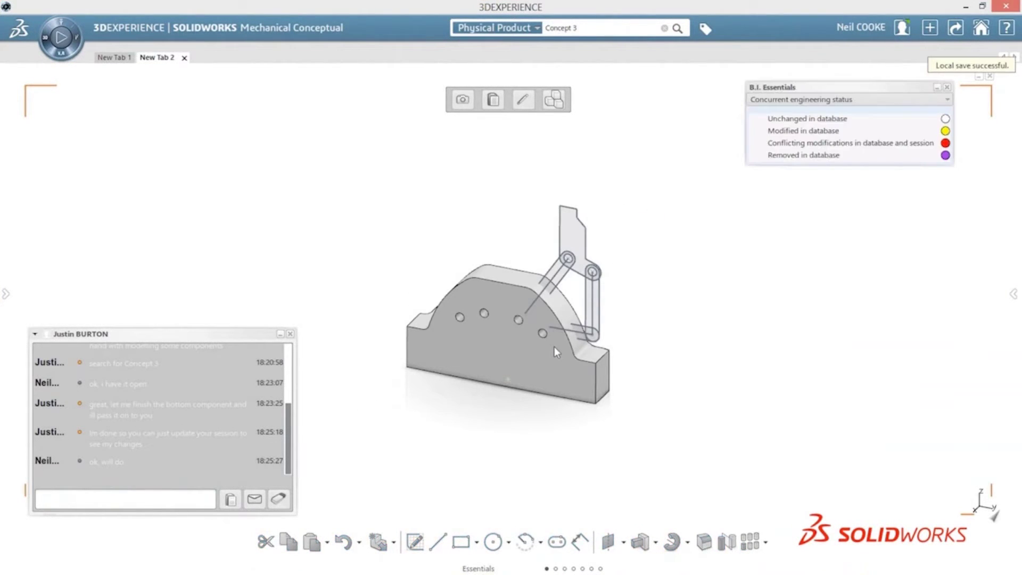
pyautogui.click(949, 87)
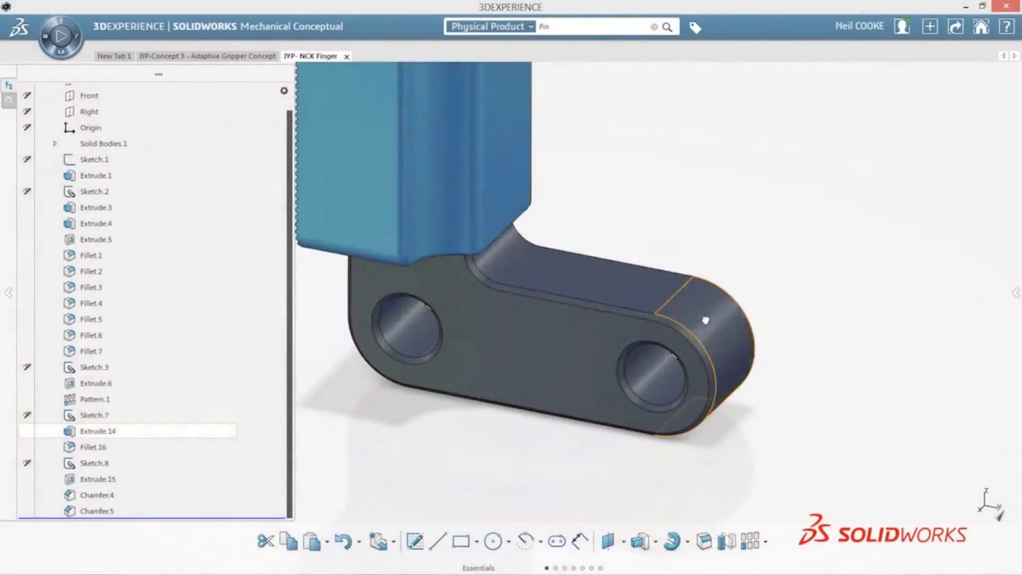
# Step: Shorten the slot of Extrude.14 between the finger's two pin holes
pyautogui.doubleClick(704, 319)
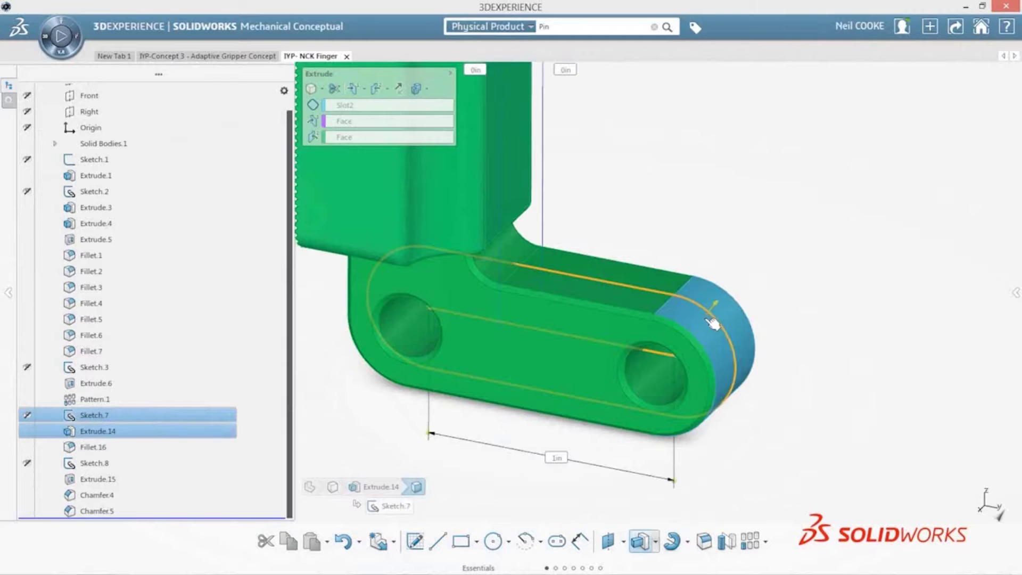
pyautogui.moveTo(670, 482); pyautogui.dragTo(604, 466)
pyautogui.click(672, 341)
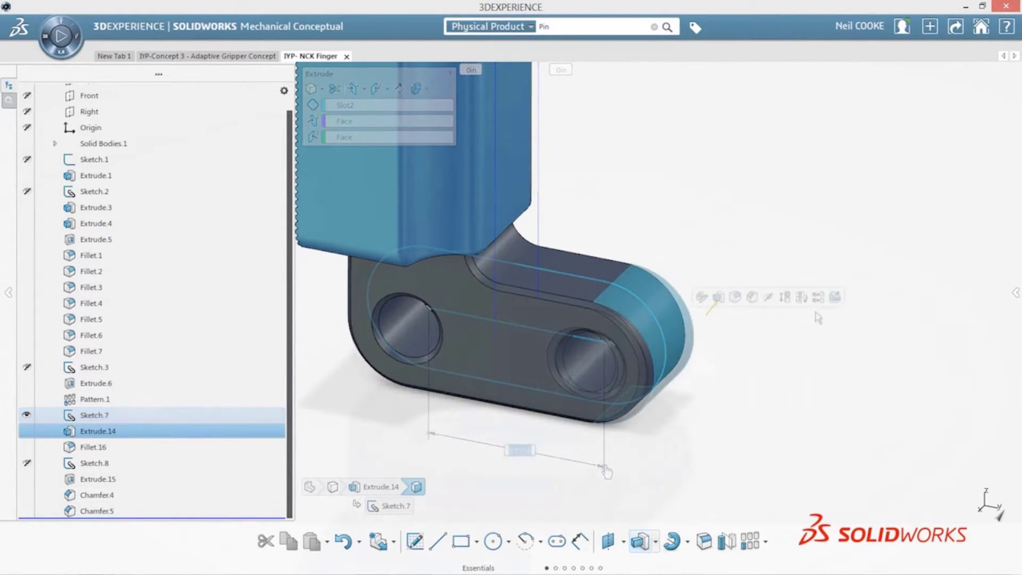
# Step: Convert Extrude.14 to a direct edit and rotate the slot's outer faces about the pin hole beneath the finger
pyautogui.click(835, 297)
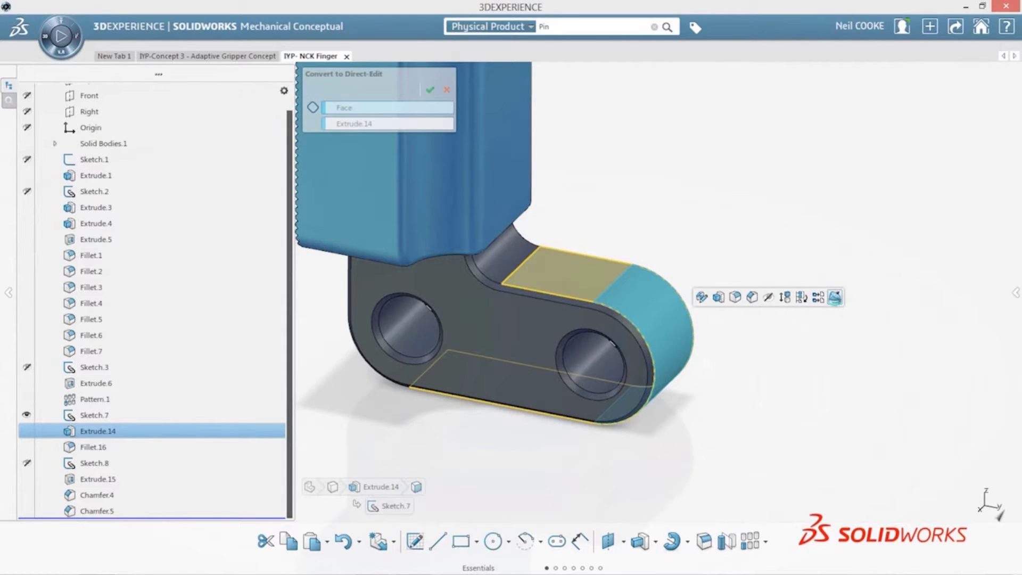
pyautogui.click(569, 276)
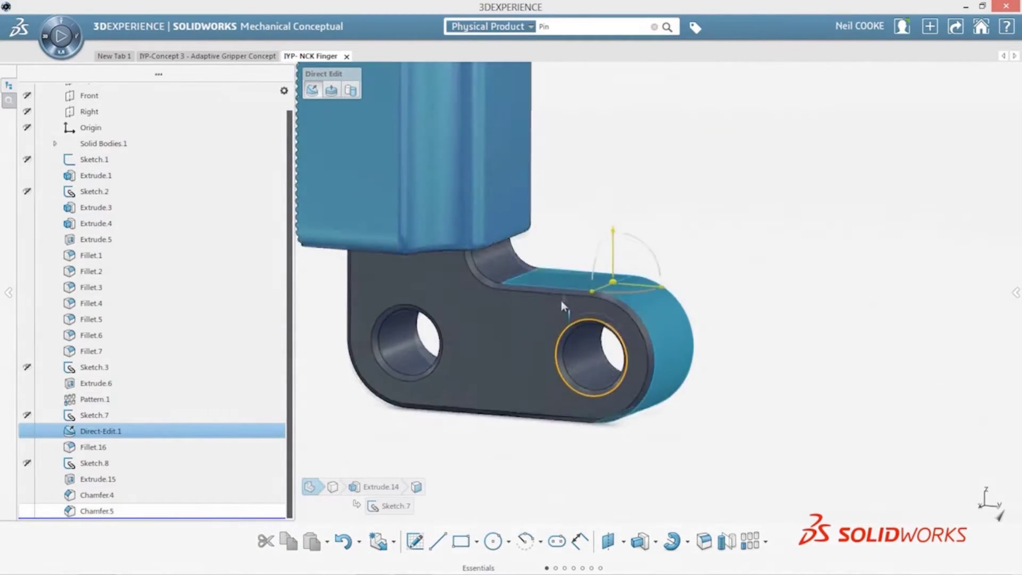
pyautogui.moveTo(561, 301); pyautogui.dragTo(559, 253, button='middle')
pyautogui.click(570, 377)
pyautogui.moveTo(554, 293); pyautogui.dragTo(560, 371, button='middle')
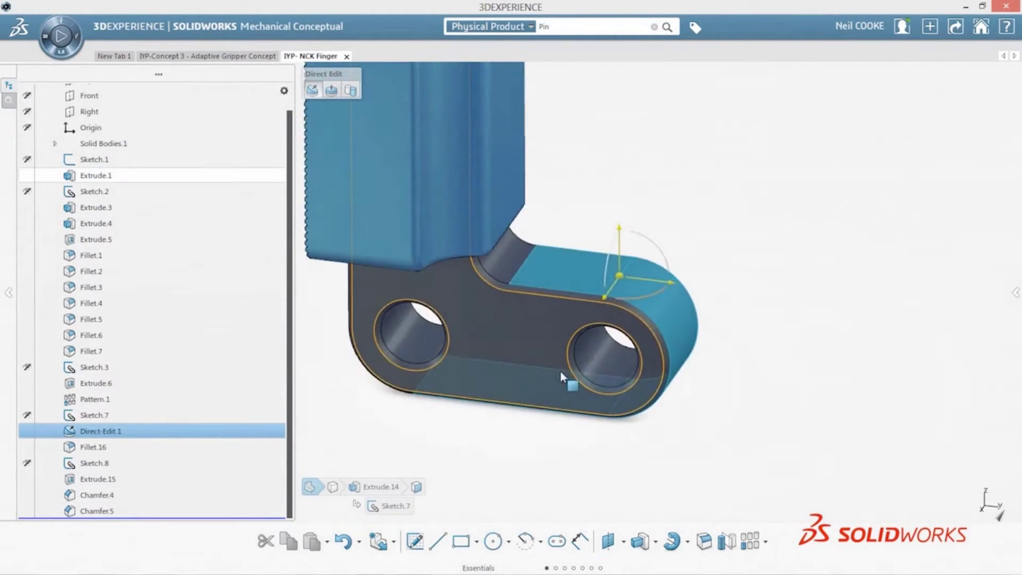
pyautogui.click(408, 352)
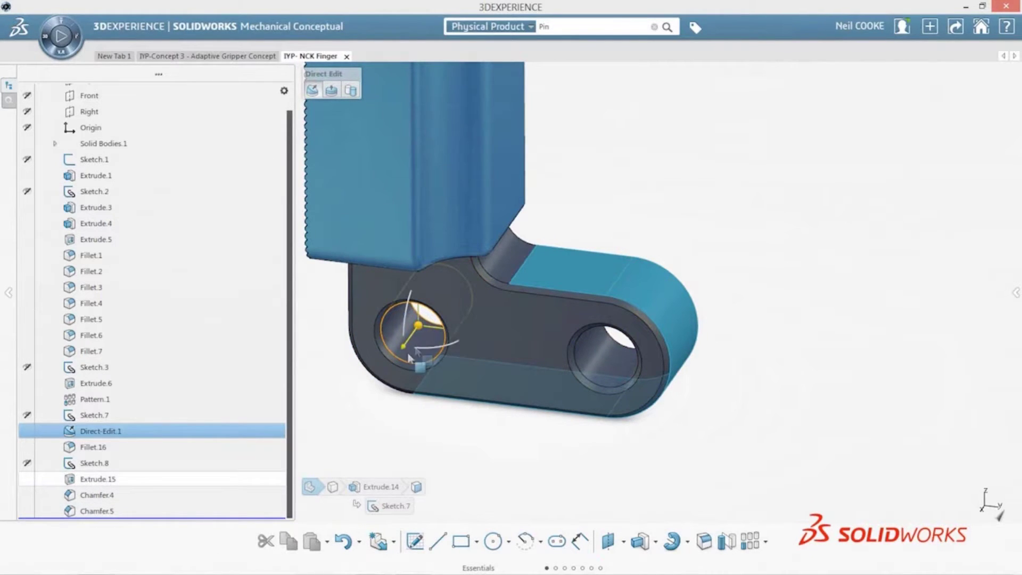
pyautogui.moveTo(456, 299); pyautogui.dragTo(484, 305)
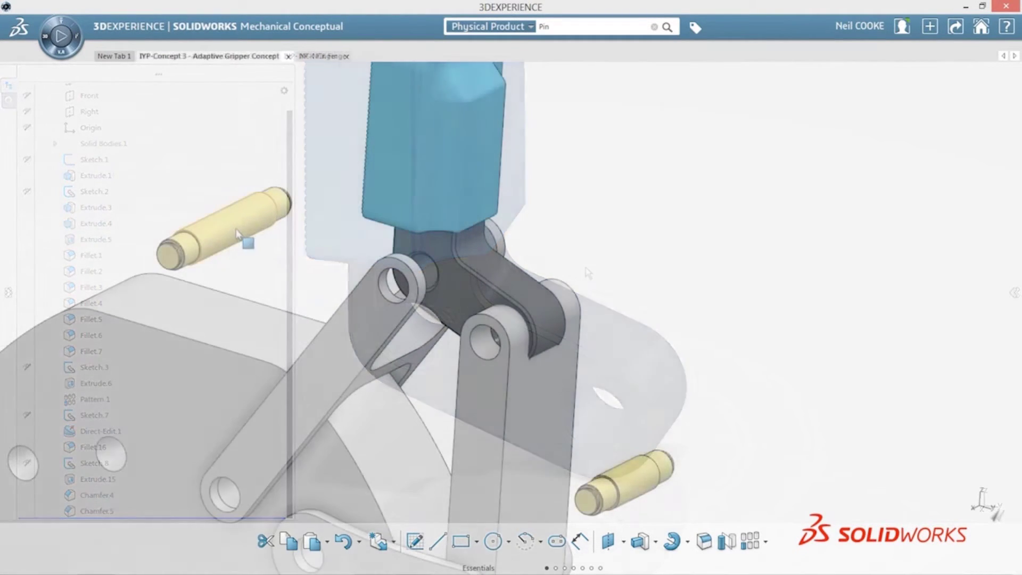
# Step: Mate the longer loose pin's cylindrical face to the finger hole at the diagonal link
pyautogui.click(237, 235)
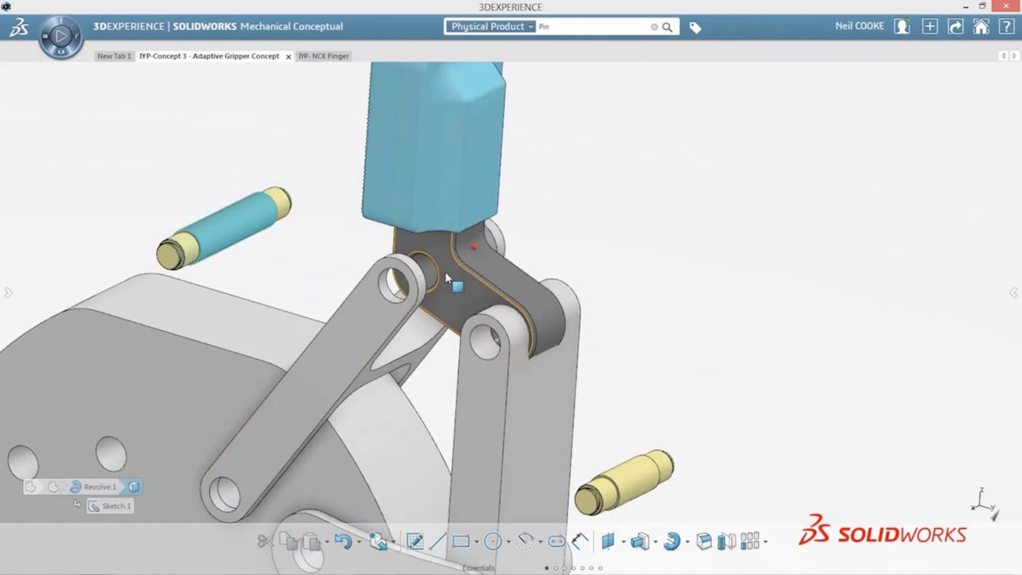
pyautogui.scroll(3, 445, 273)
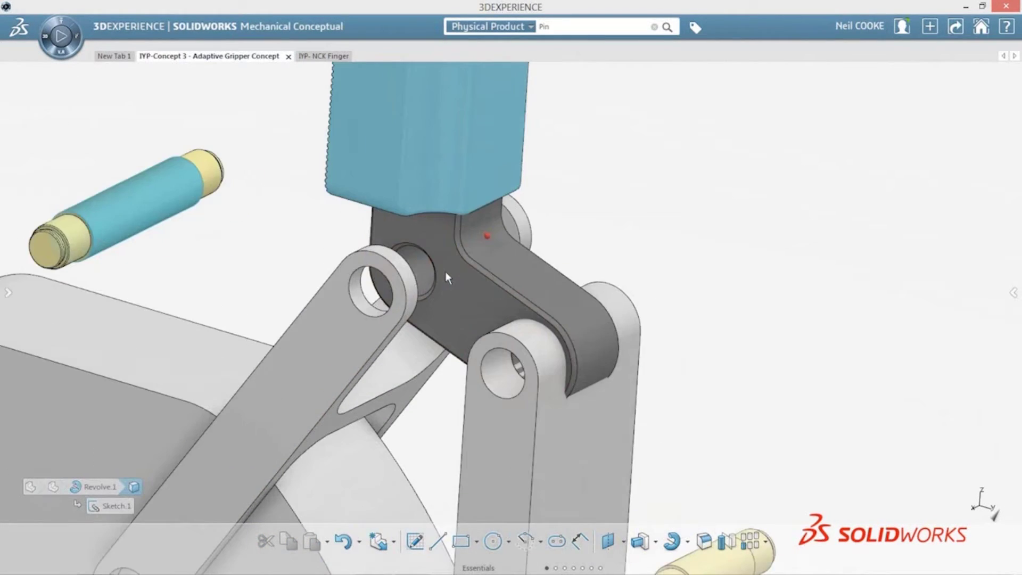
pyautogui.keyDown('ctrl'); pyautogui.click(433, 270); pyautogui.keyUp('ctrl')
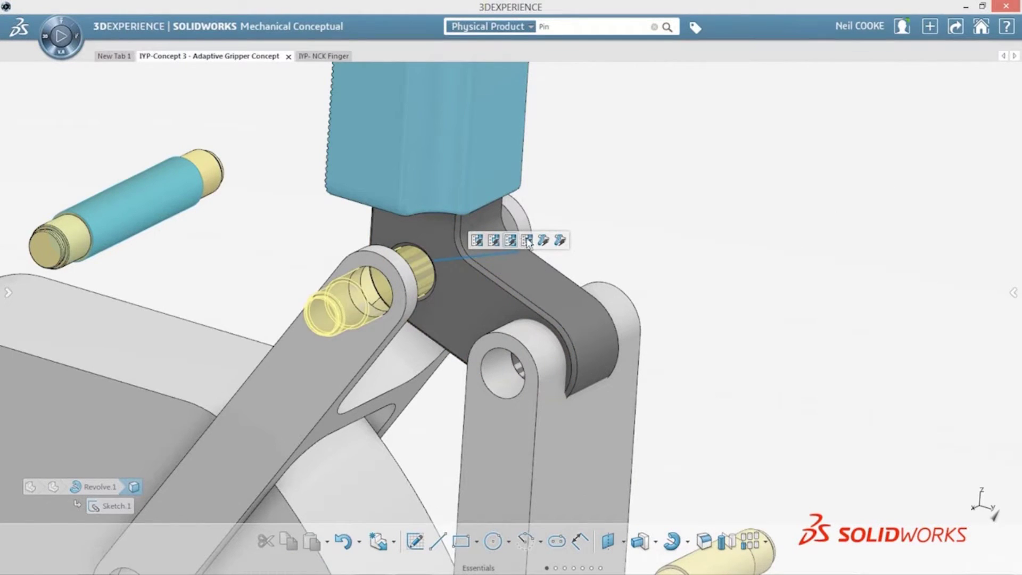
pyautogui.click(543, 240)
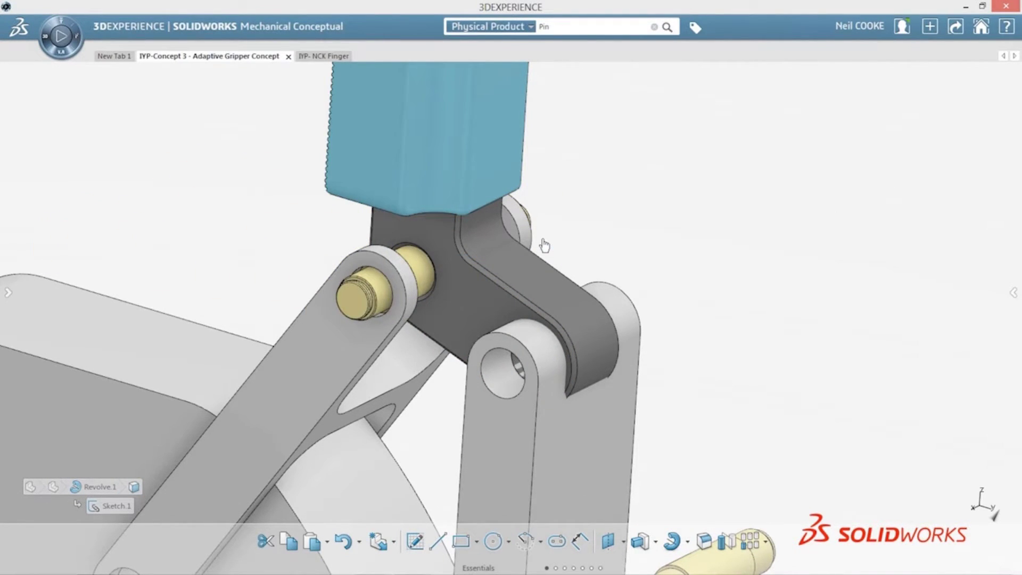
# Step: Mate the remaining loose pin into the hole joining the finger to the vertical link
pyautogui.moveTo(698, 421); pyautogui.dragTo(678, 300, button='middle')
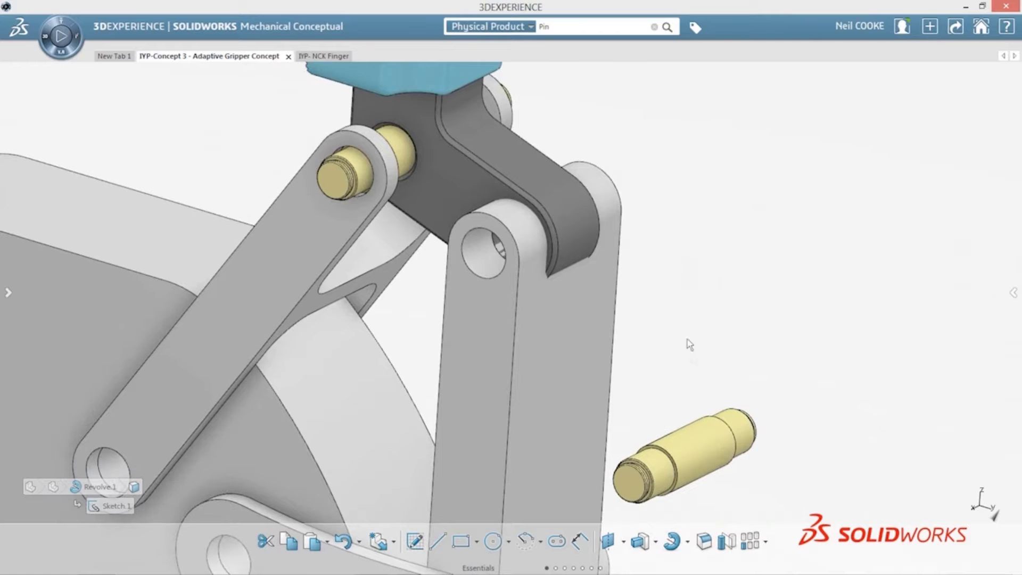
pyautogui.click(701, 445)
pyautogui.moveTo(574, 229); pyautogui.dragTo(624, 217, button='middle')
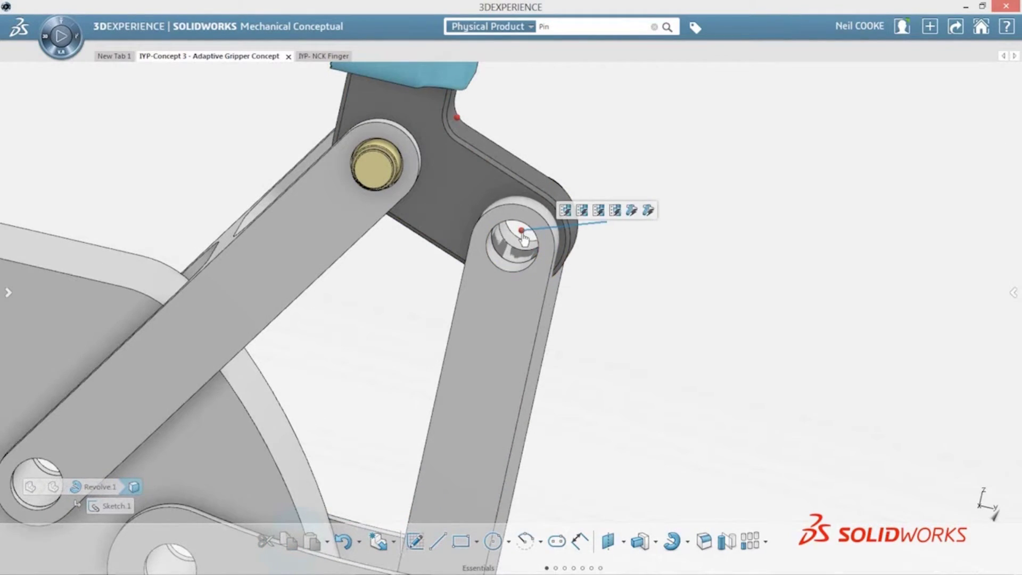
pyautogui.click(632, 211)
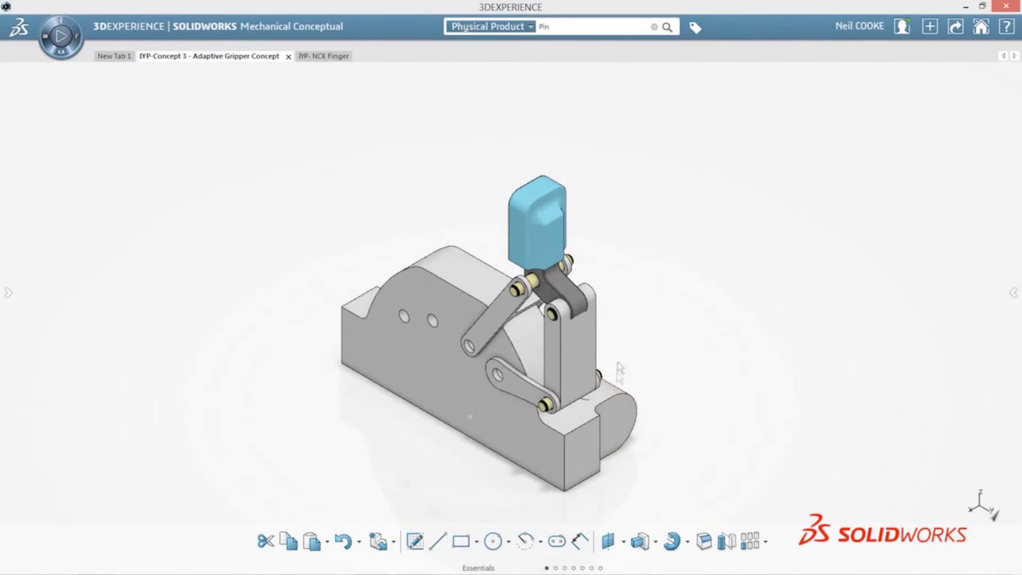
# Step: Mirror the finger, its links and pins across the base's central plane with Mirror Component
pyautogui.click(575, 567)
pyautogui.click(459, 542)
pyautogui.click(496, 488)
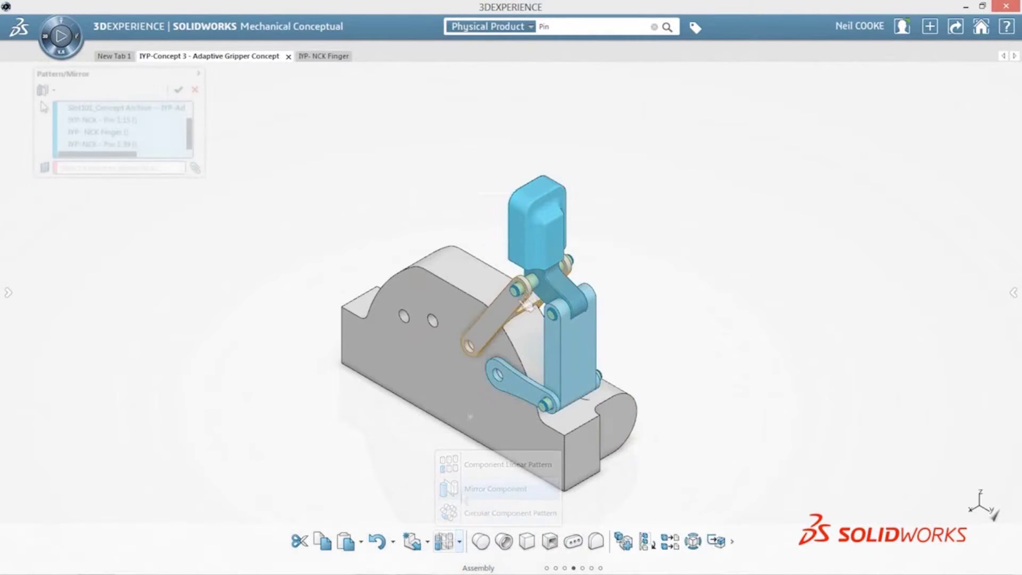
pyautogui.click(512, 312)
pyautogui.click(174, 168)
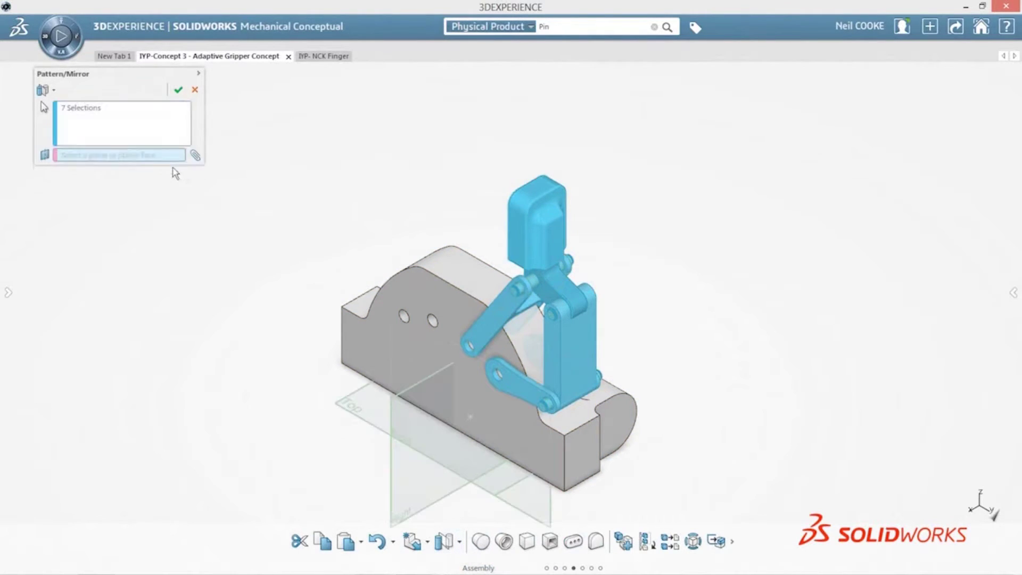
pyautogui.click(414, 412)
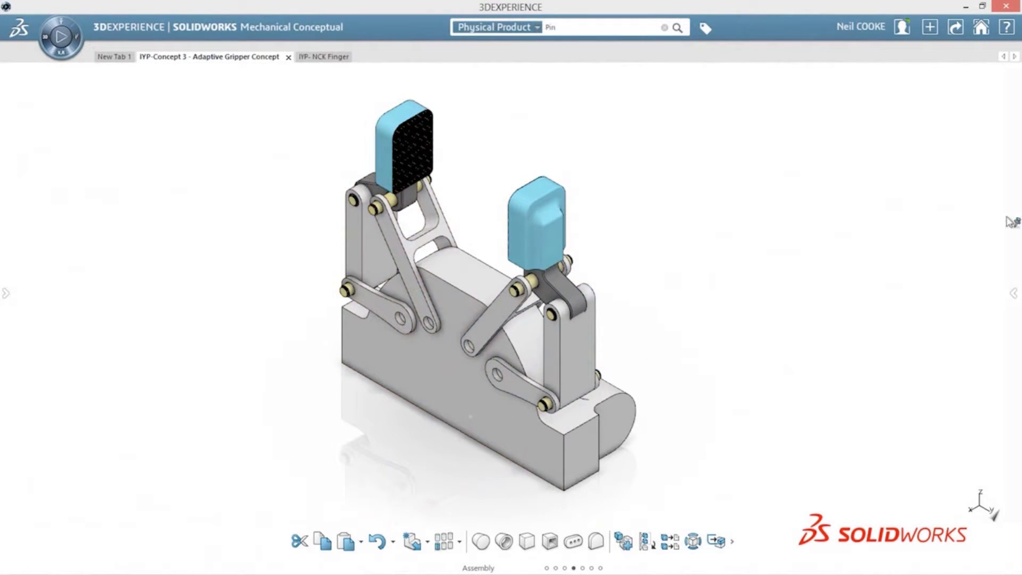
# Step: Open a chat with the Concept Design Team colleague, send a greeting and share a 3D snapshot of the gripper
pyautogui.click(1007, 217)
pyautogui.moveTo(909, 207)
pyautogui.click(964, 199)
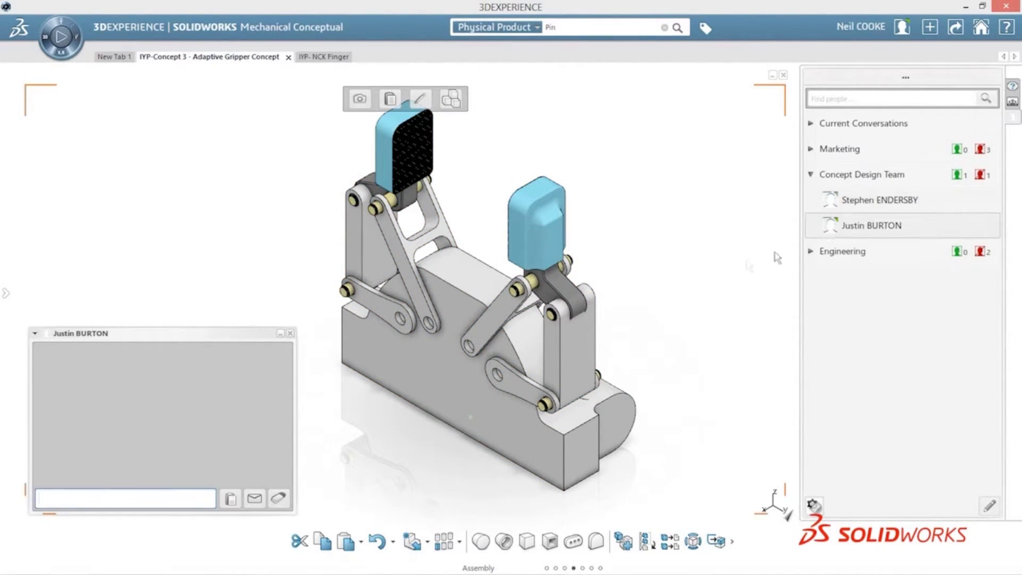
pyautogui.write('Hi Justin')
pyautogui.press('Return')
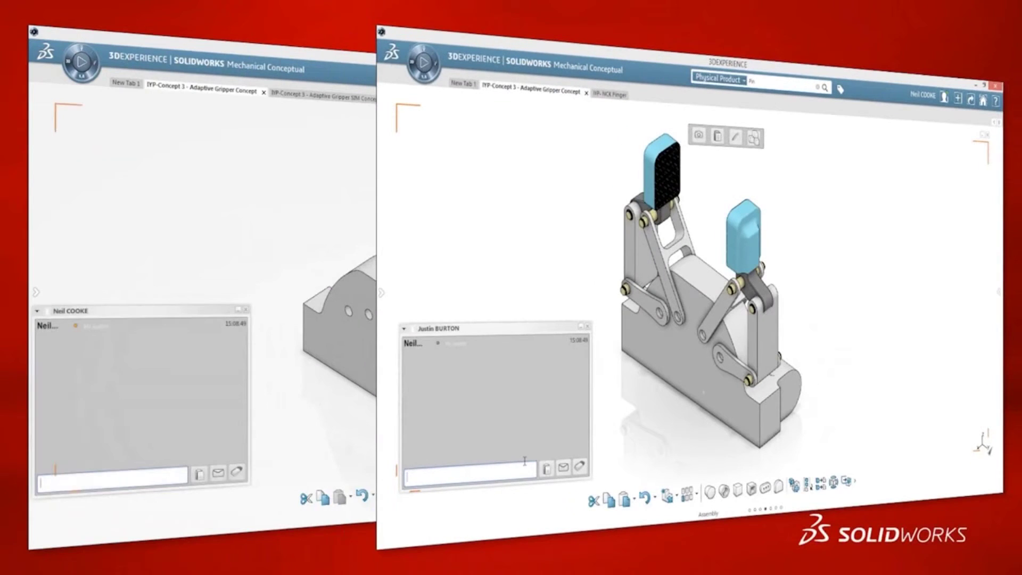
pyautogui.click(698, 136)
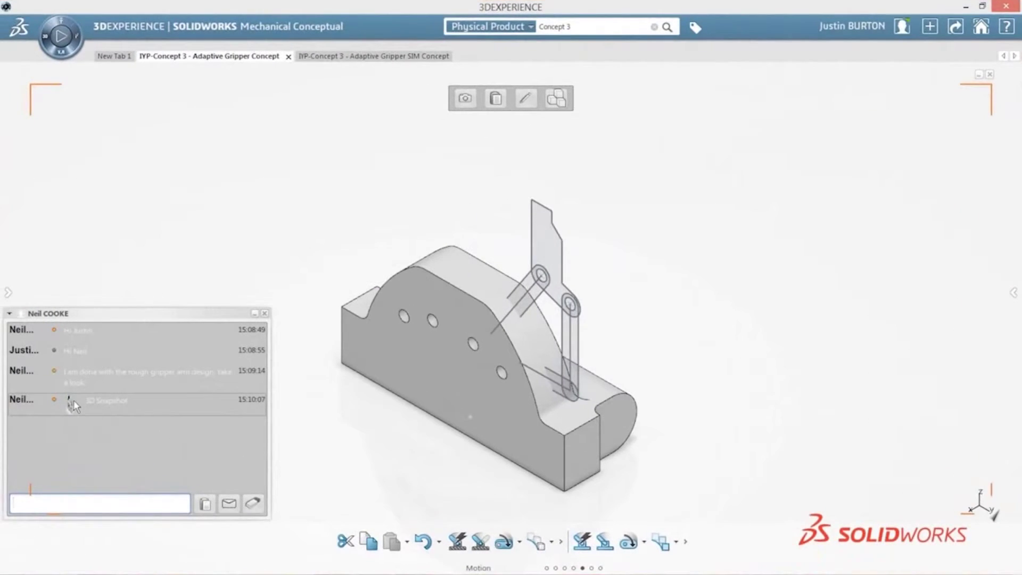
# Step: Open the 3D snapshot received in the chat to review the gripper design
pyautogui.click(61, 402)
pyautogui.moveTo(509, 494); pyautogui.dragTo(548, 494)
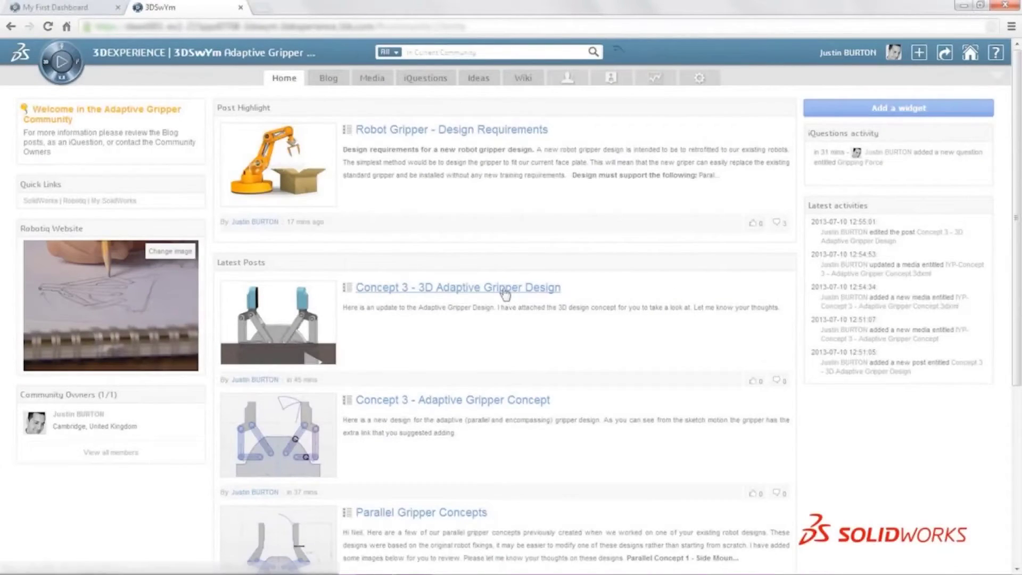
# Step: Switch to the 3DSwYm Adaptive Gripper community and open the "Concept 3 - 3D Adaptive Gripper Design" post
pyautogui.click(504, 290)
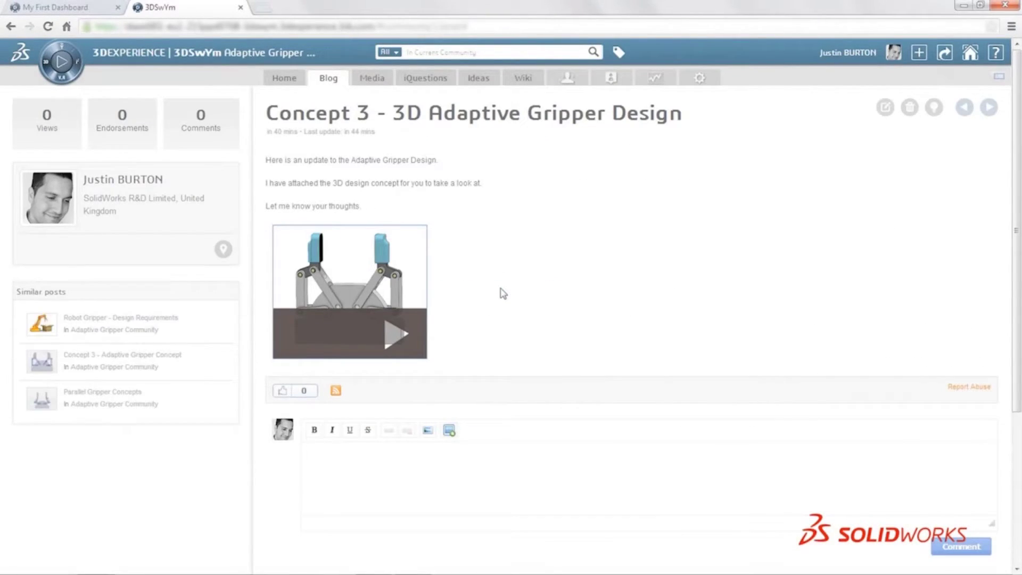
# Step: Write a comment about the design under the "Concept 3 - 3D Adaptive Gripper Design" post
pyautogui.click(317, 462)
pyautogui.write('The desig')
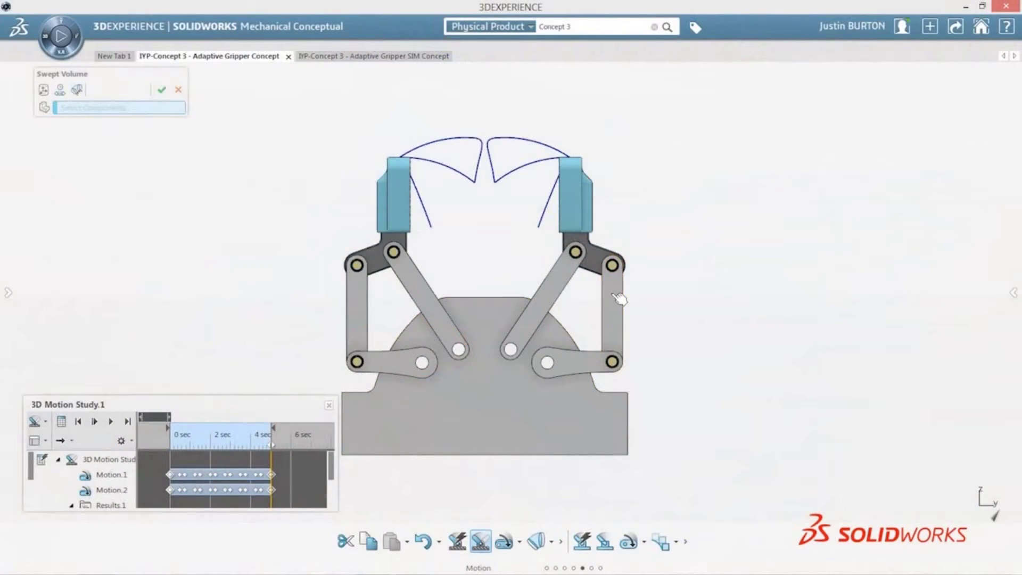
# Step: Generate the Swept Volume of both fingers and both outer vertical links over the motion study, and close the study
pyautogui.click(617, 297)
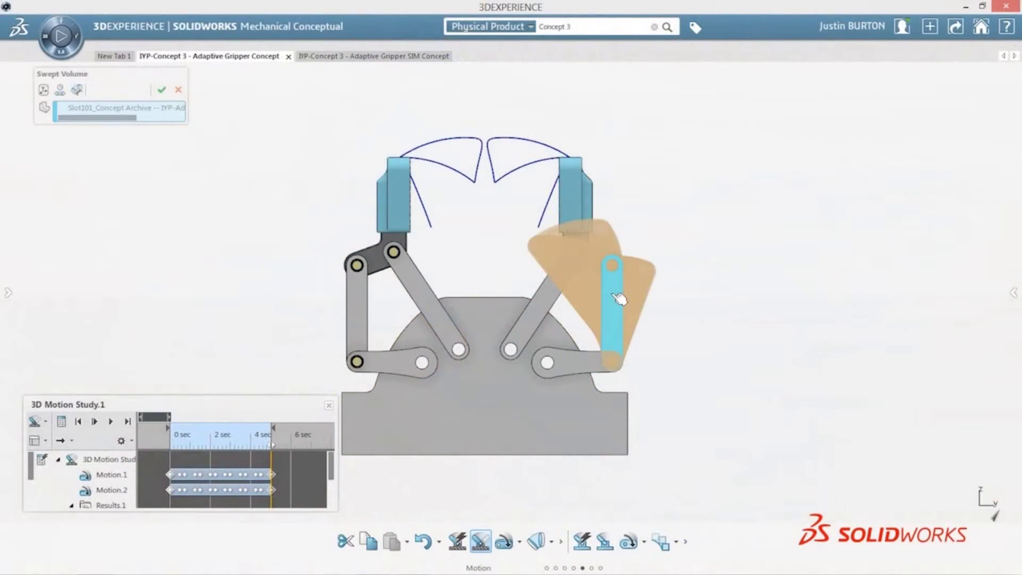
pyautogui.click(583, 206)
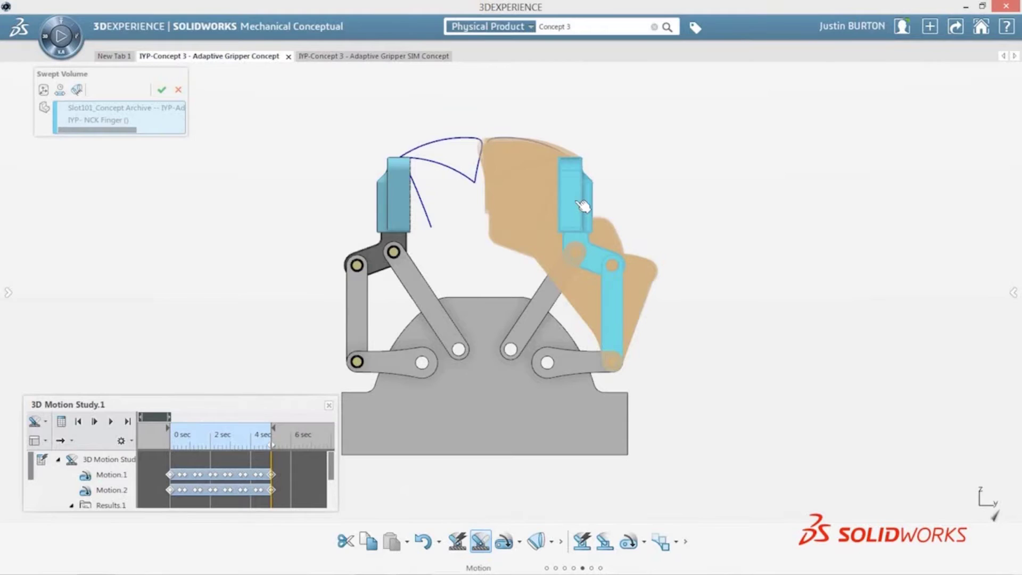
pyautogui.click(406, 191)
pyautogui.click(359, 314)
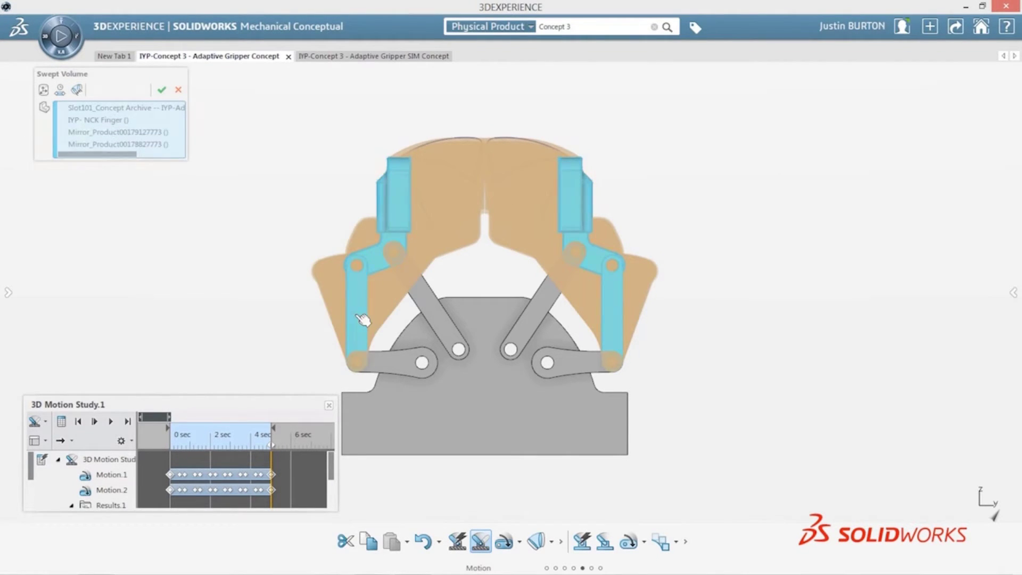
pyautogui.press('Return')
pyautogui.click(63, 423)
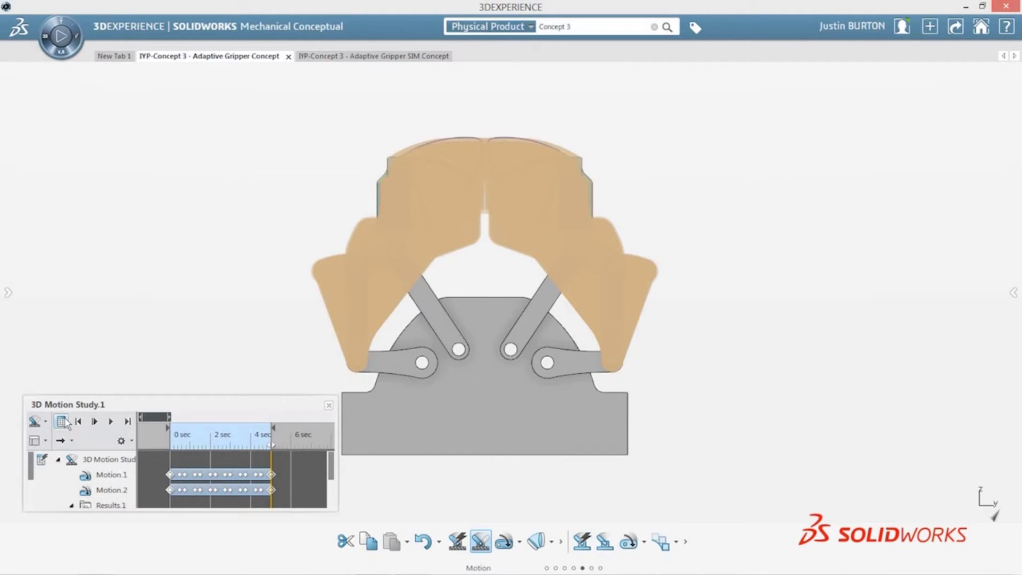
pyautogui.click(329, 408)
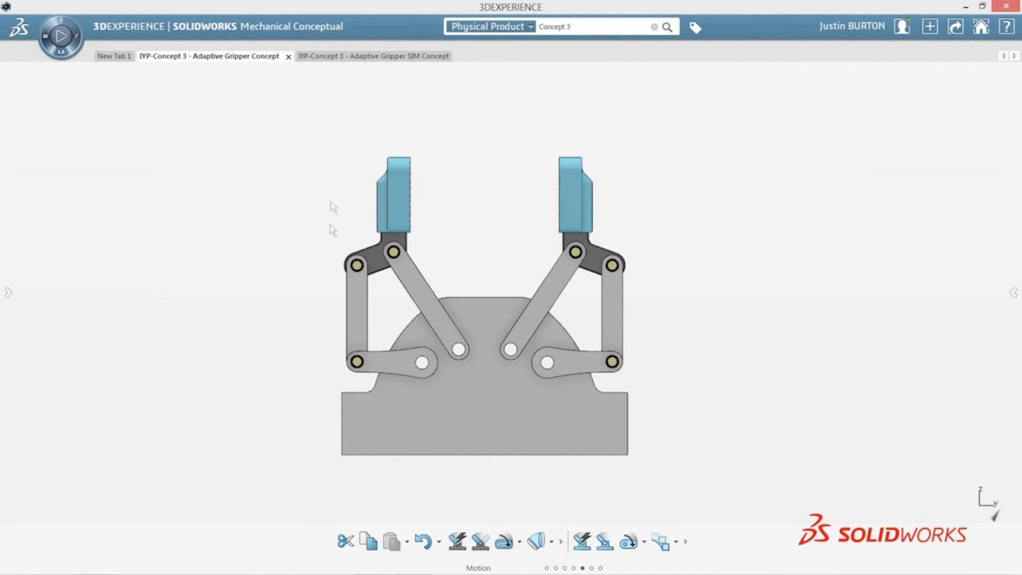
# Step: Bring up the Adaptive Gripper SIM Concept model and switch to the SIMULIA Concept Innovation app
pyautogui.click(341, 56)
pyautogui.click(61, 62)
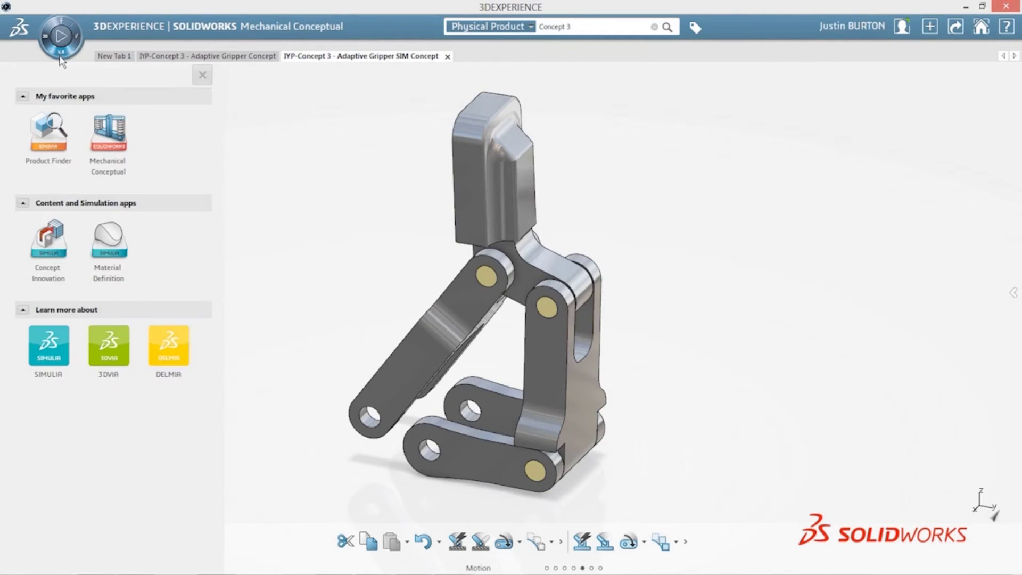
pyautogui.click(49, 244)
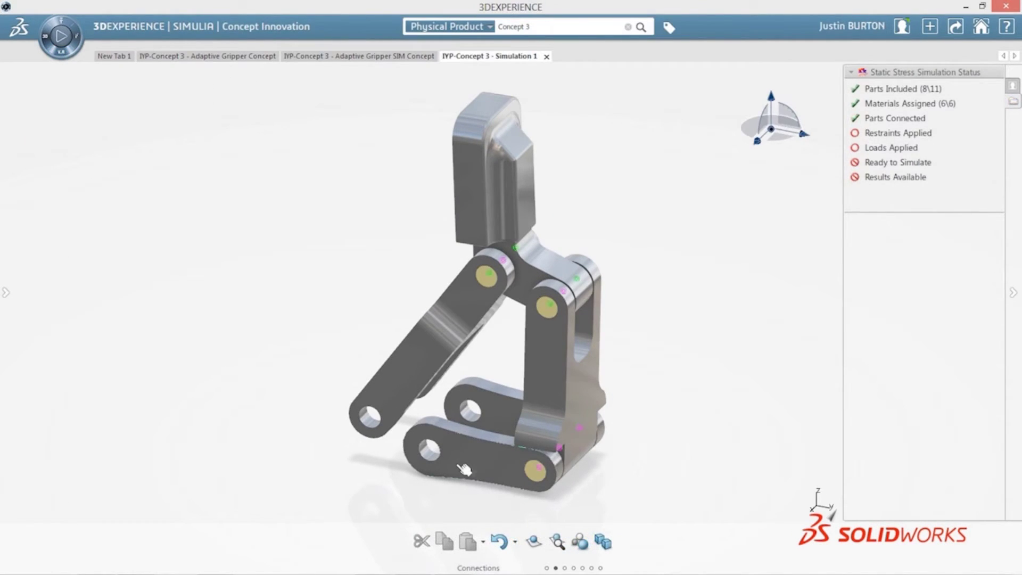
# Step: Apply a restraint to the four cylindrical hole faces at the free ends of the lower and angled links
pyautogui.click(435, 457)
pyautogui.keyDown('ctrl'); pyautogui.click(472, 417); pyautogui.keyUp('ctrl')
pyautogui.keyDown('ctrl'); pyautogui.click(406, 369); pyautogui.keyUp('ctrl')
pyautogui.keyDown('ctrl'); pyautogui.click(353, 403); pyautogui.keyUp('ctrl')
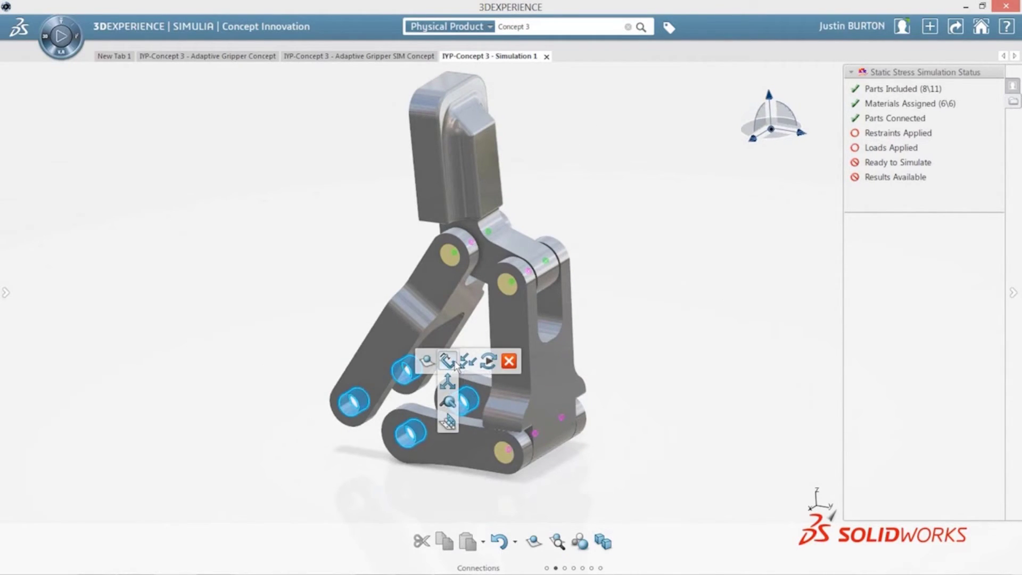
pyautogui.click(454, 363)
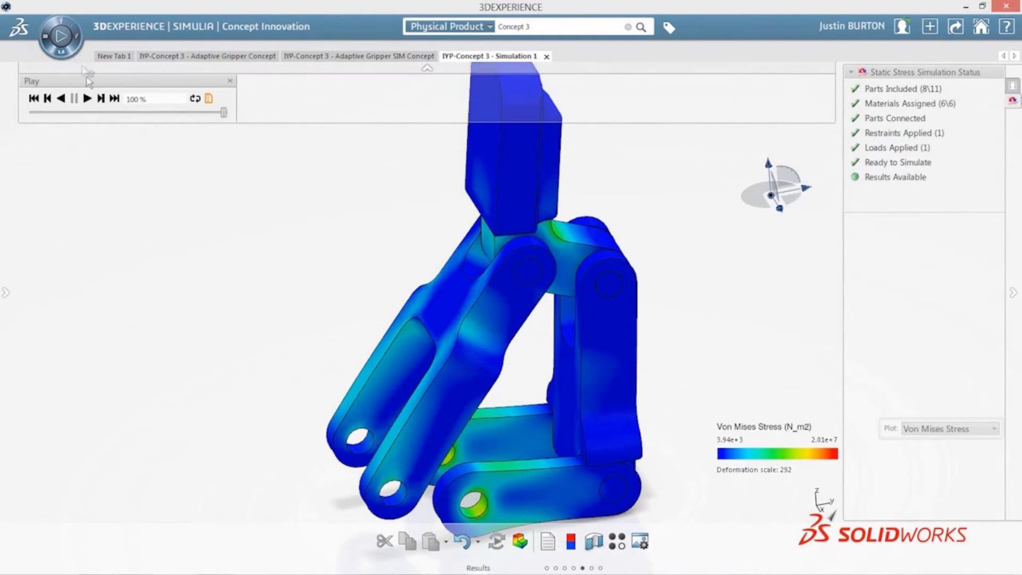
# Step: Play the Von Mises Stress result animation of the gripper finger assembly
pyautogui.click(87, 98)
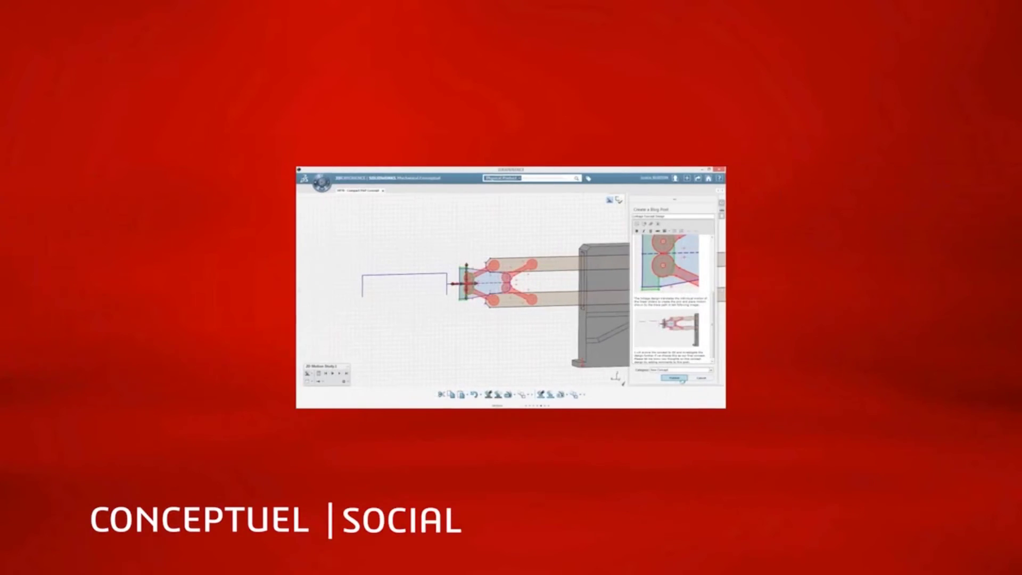
# Step: Publish the "Linkage Concept Design" blog post and open it in the compact pick and place community
pyautogui.click(680, 379)
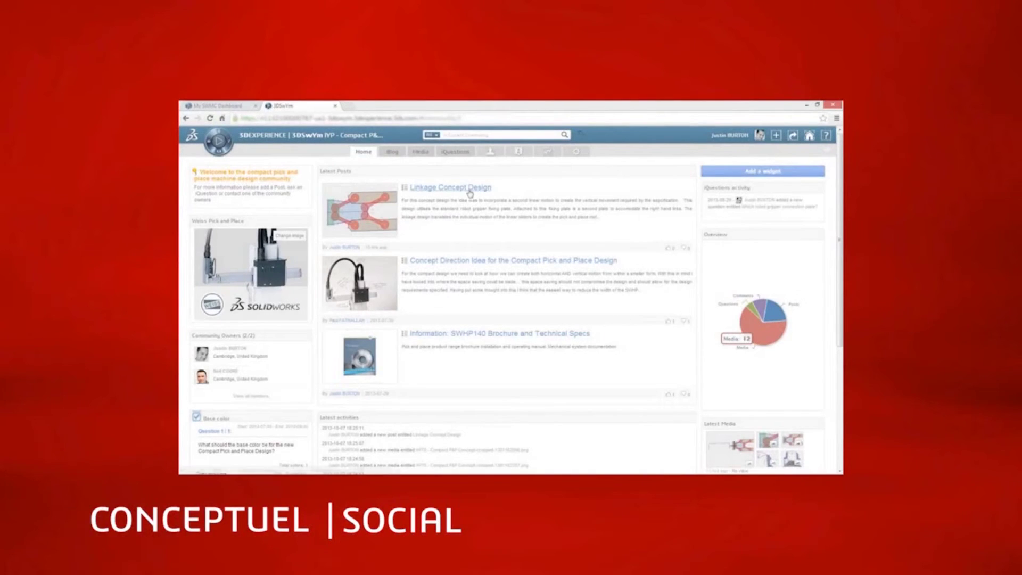
pyautogui.click(470, 190)
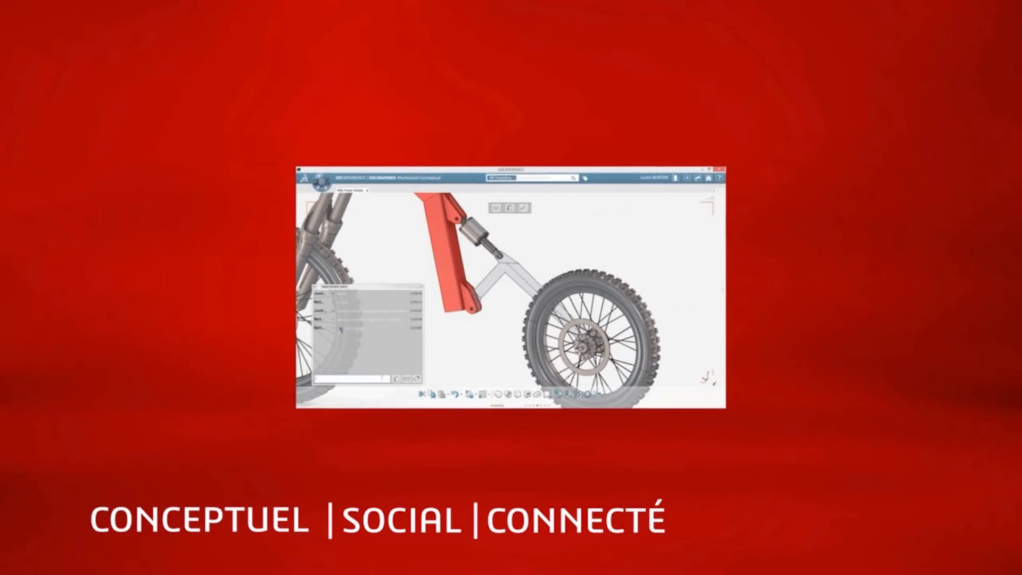
# Step: Open the 3D snapshot received in the chat and blend the bike view fully to the snapshot's rear swingarm
pyautogui.click(344, 331)
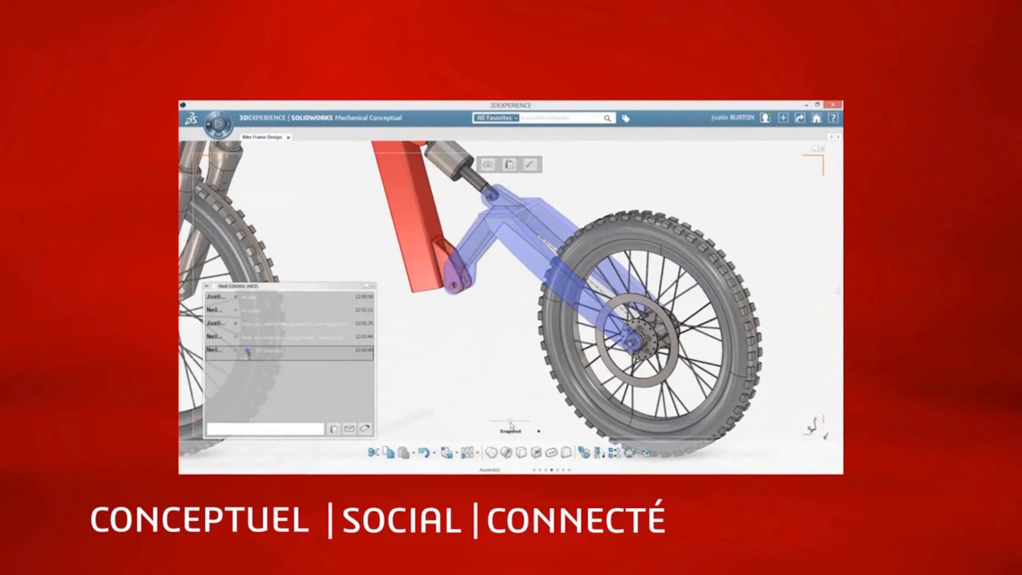
pyautogui.moveTo(529, 421)
pyautogui.mouseDown()
pyautogui.moveTo(489, 421)
pyautogui.moveTo(530, 422)
pyautogui.mouseUp()
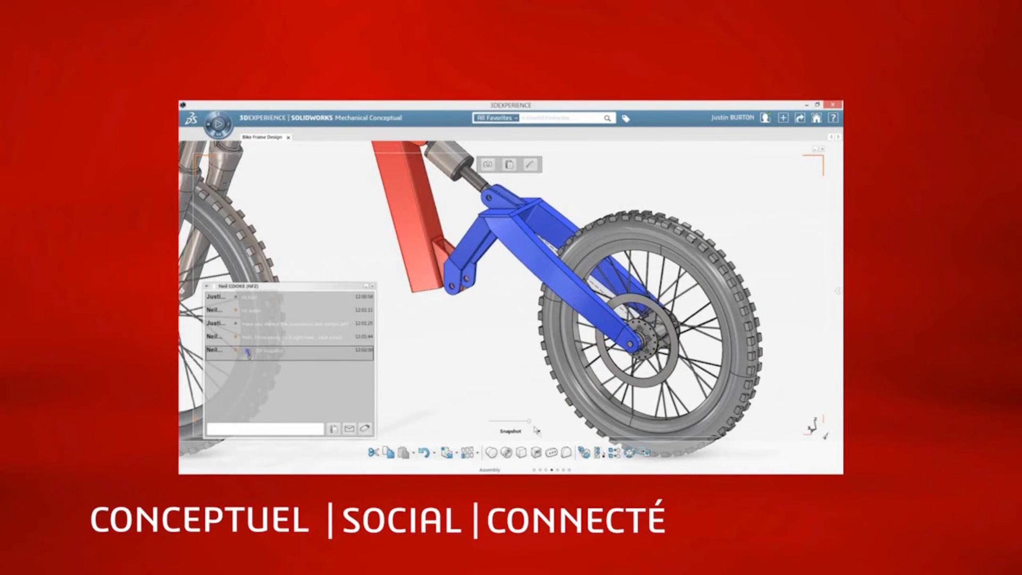